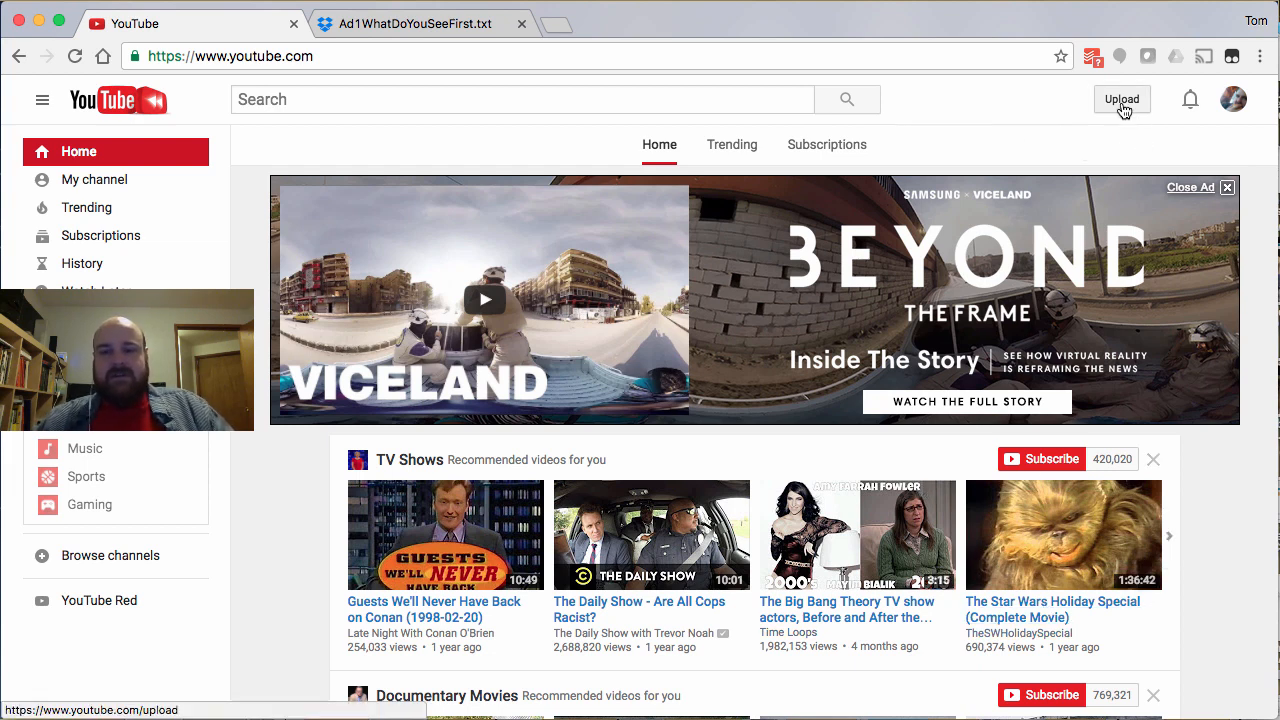
Step: Start a new video upload and set its privacy to Private
click(1122, 104)
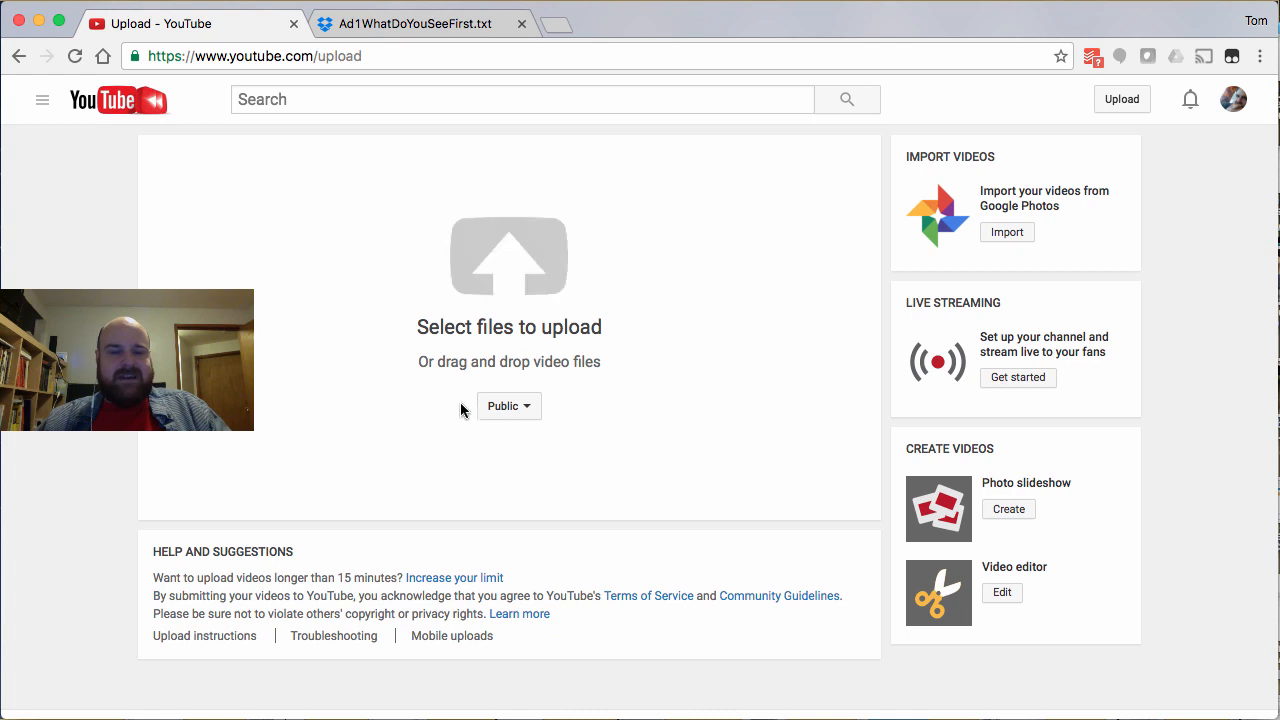
click(532, 410)
click(530, 503)
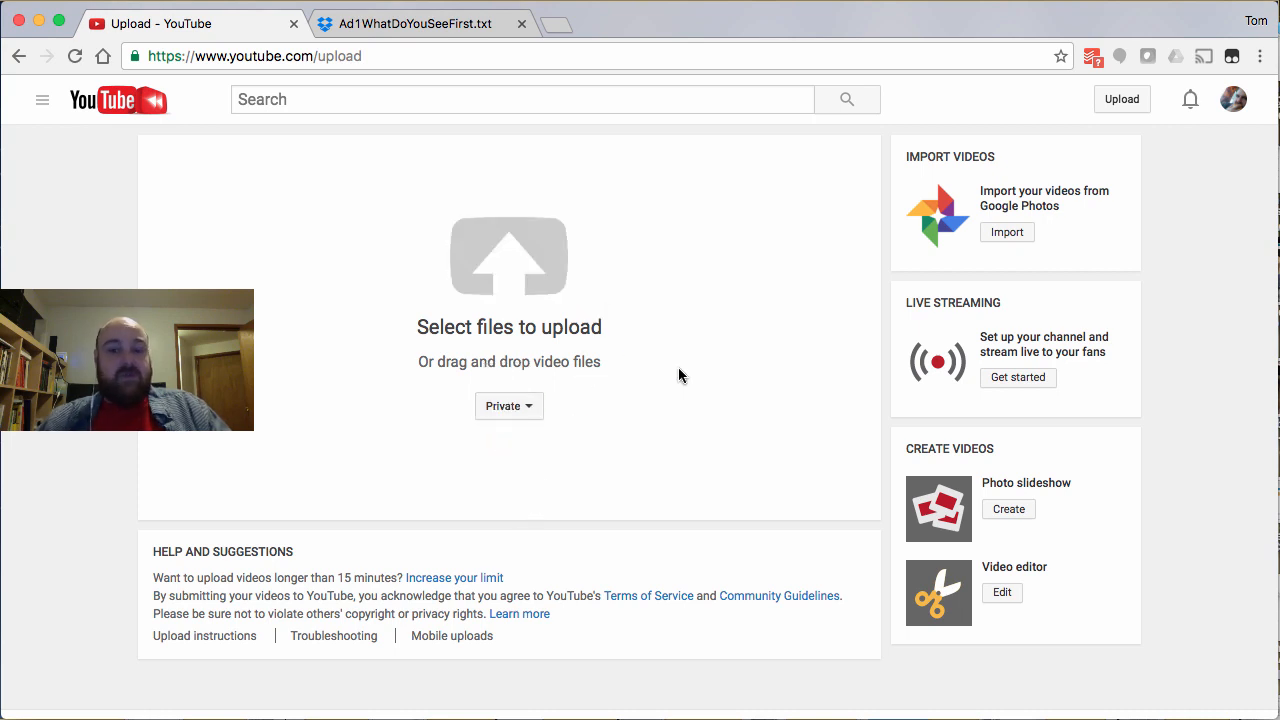
Step: Upload Ad1WhatDoYouSeeFirst.mp4 from the Desktop folder and confirm the finished upload
click(517, 287)
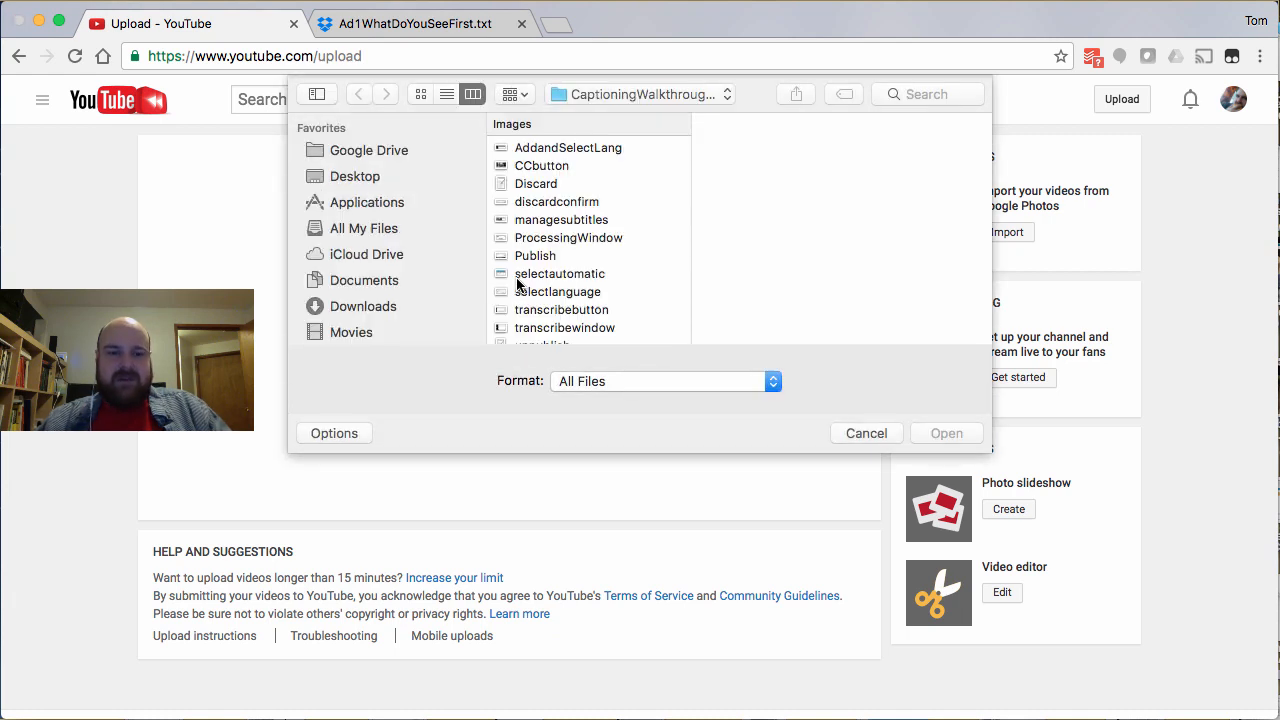
click(365, 180)
scroll(619, 256, down, 15)
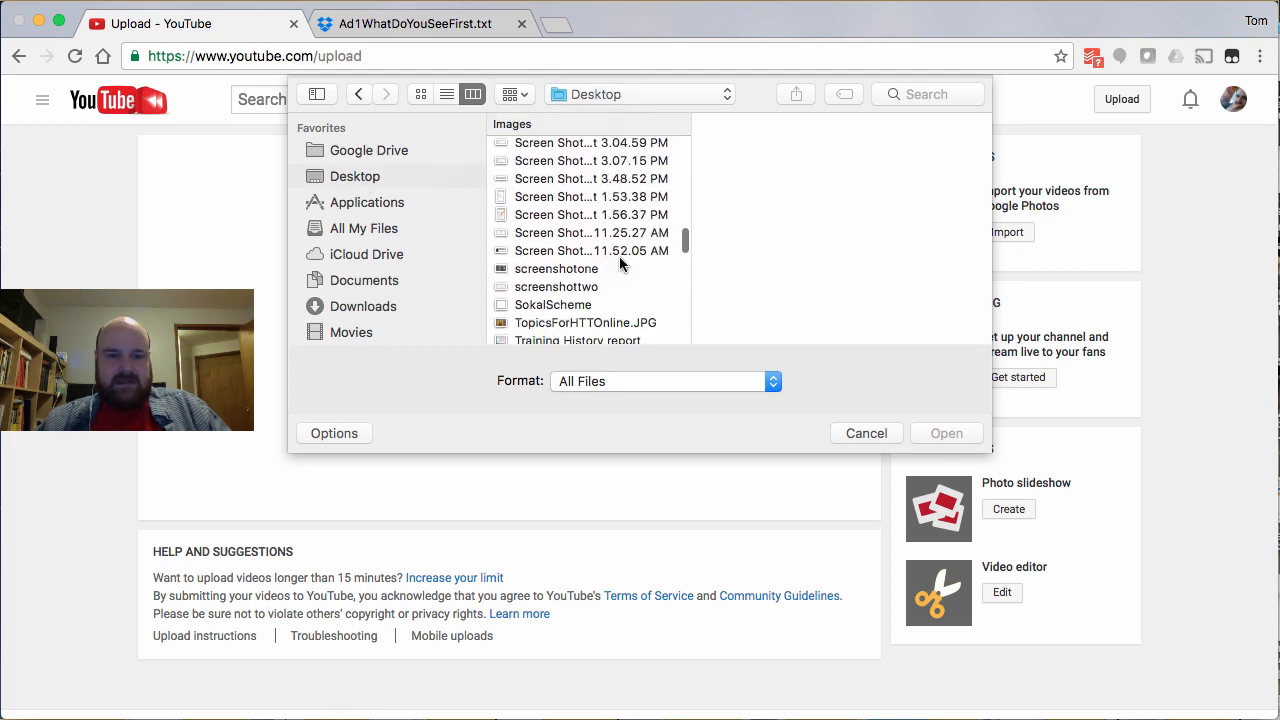
scroll(620, 262, down, 10)
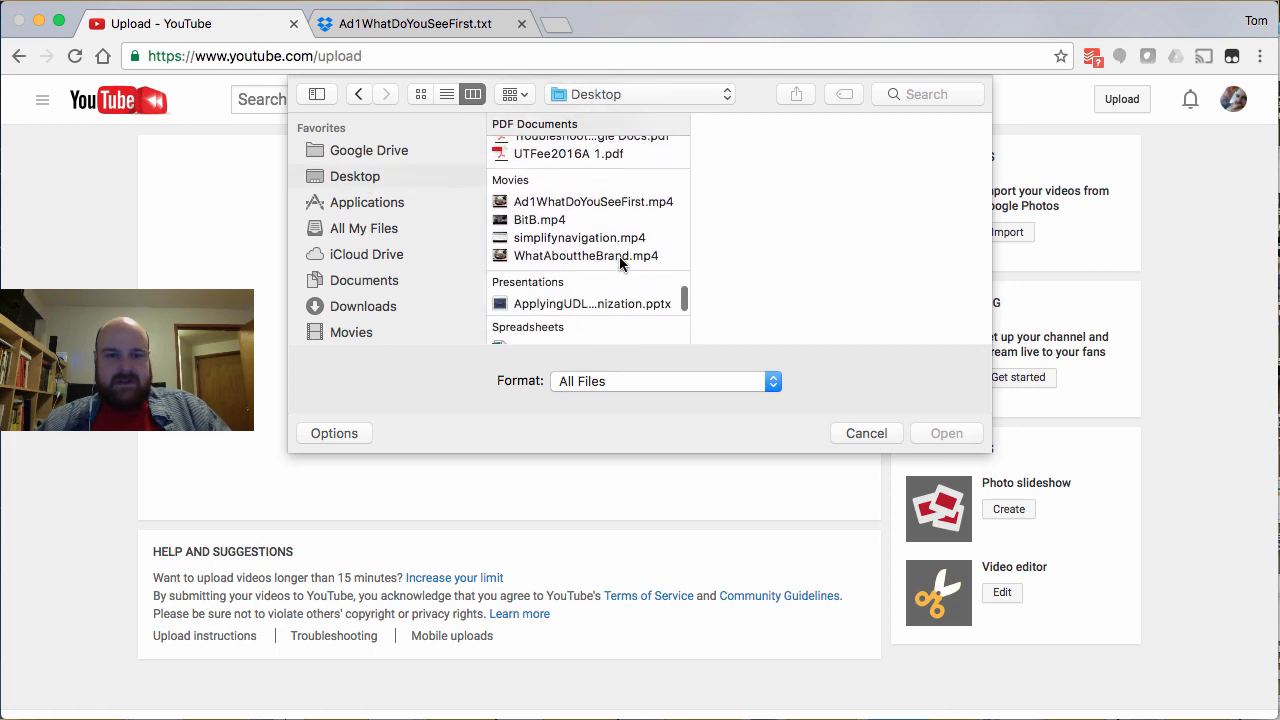
click(601, 204)
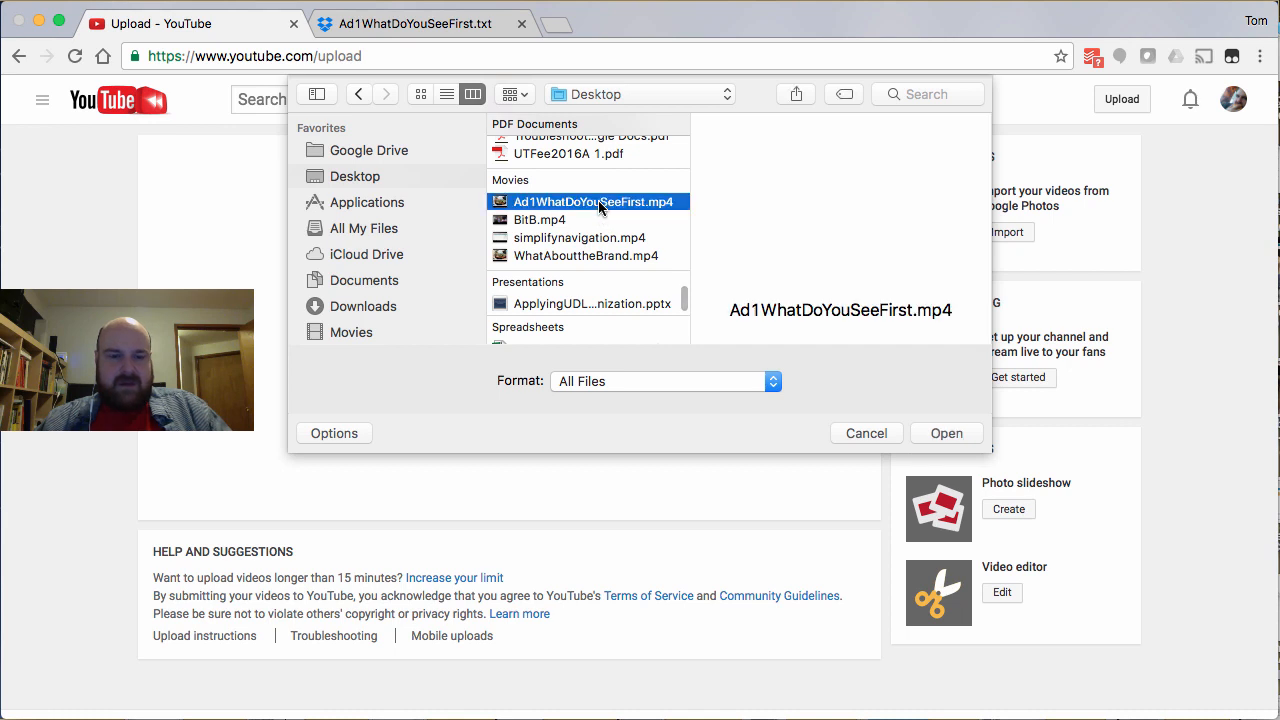
click(945, 433)
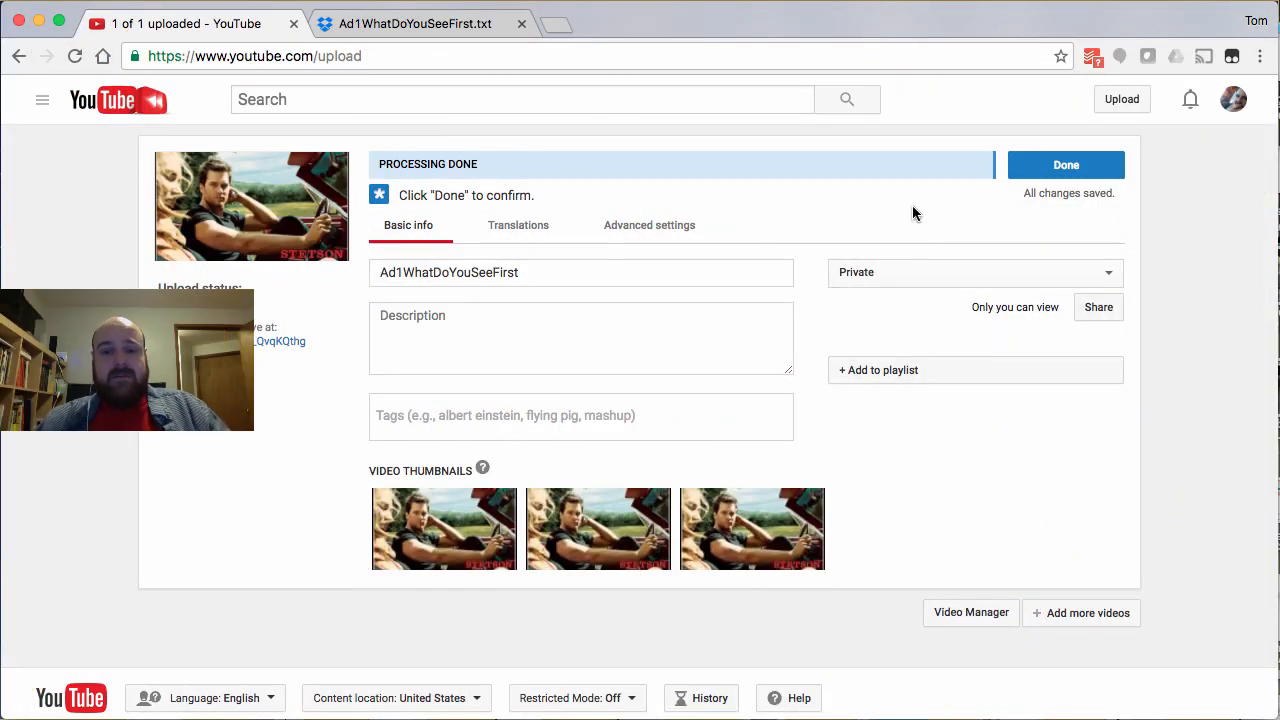
click(1080, 175)
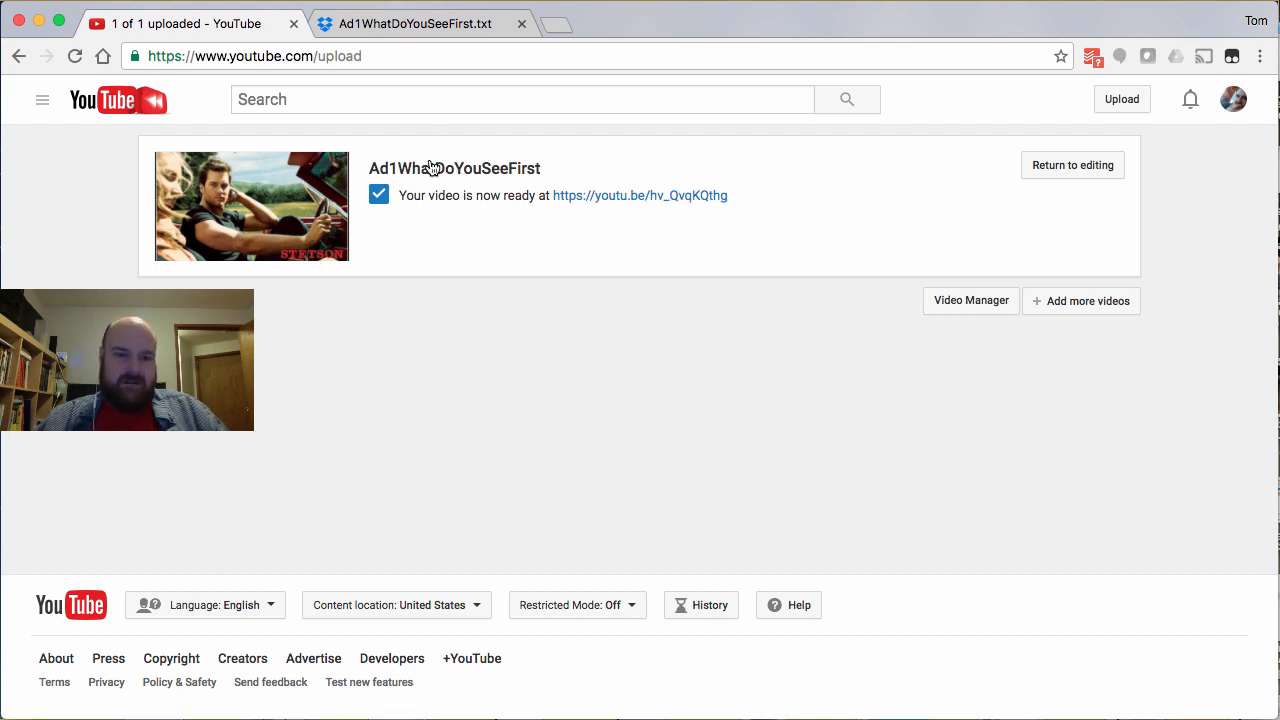
Step: Open the uploaded video's watch page, pause playback and go to its subtitles and CC management
click(628, 194)
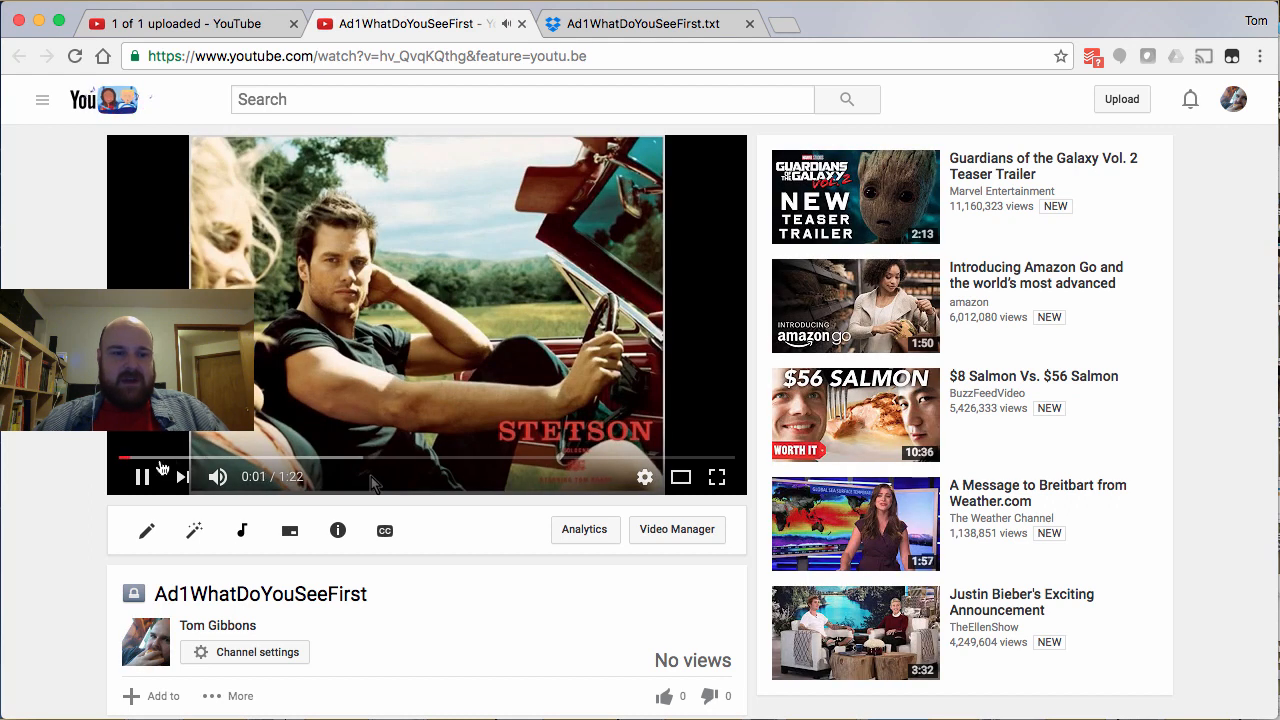
click(142, 478)
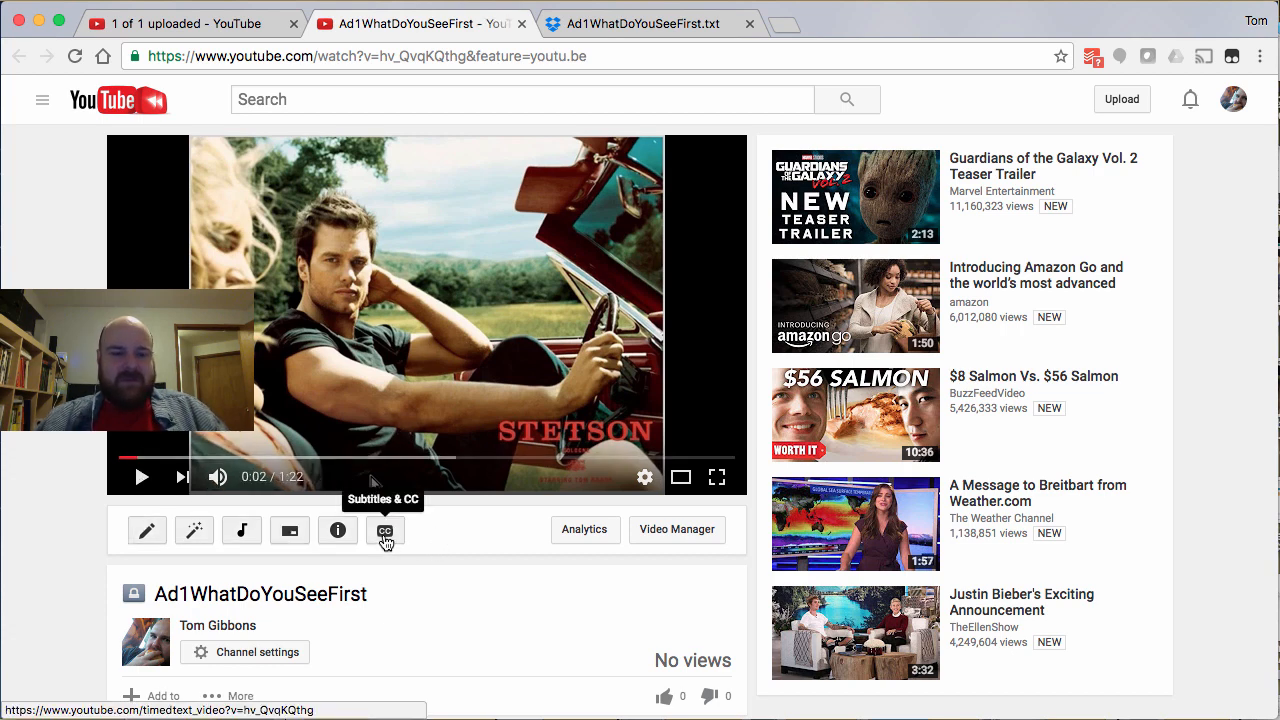
click(385, 538)
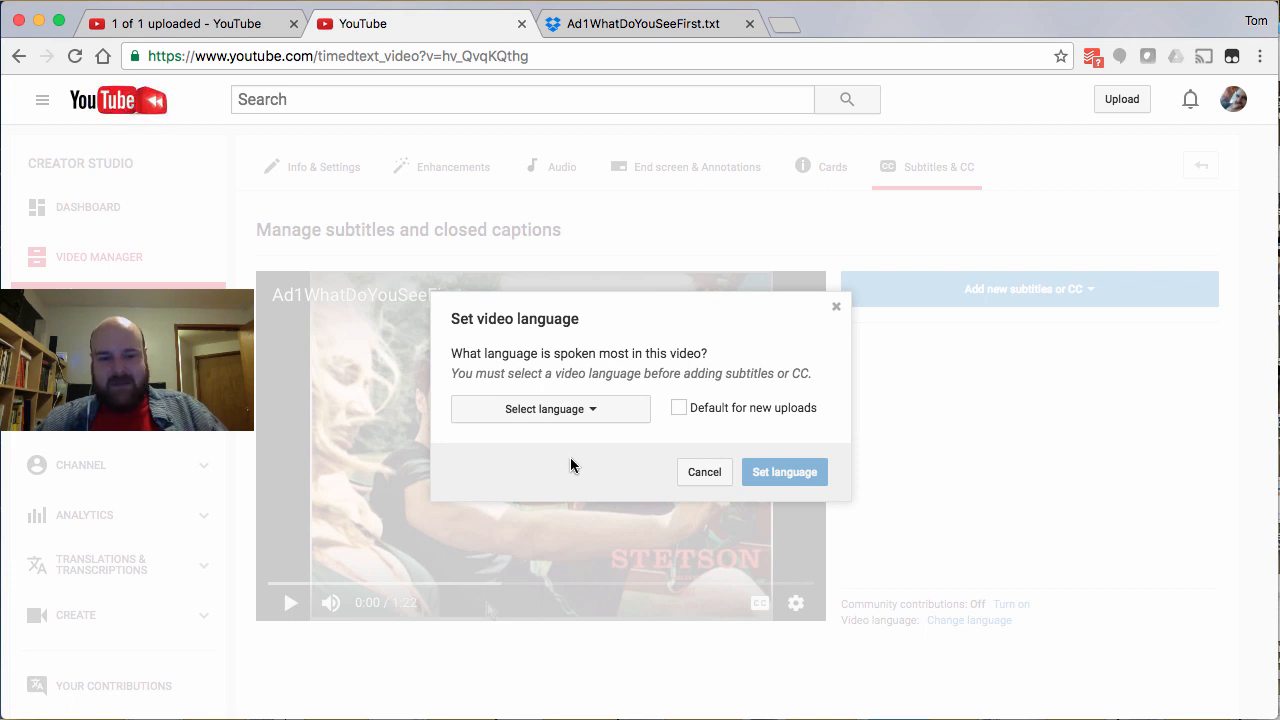
Step: Set the video's spoken language to English
click(607, 424)
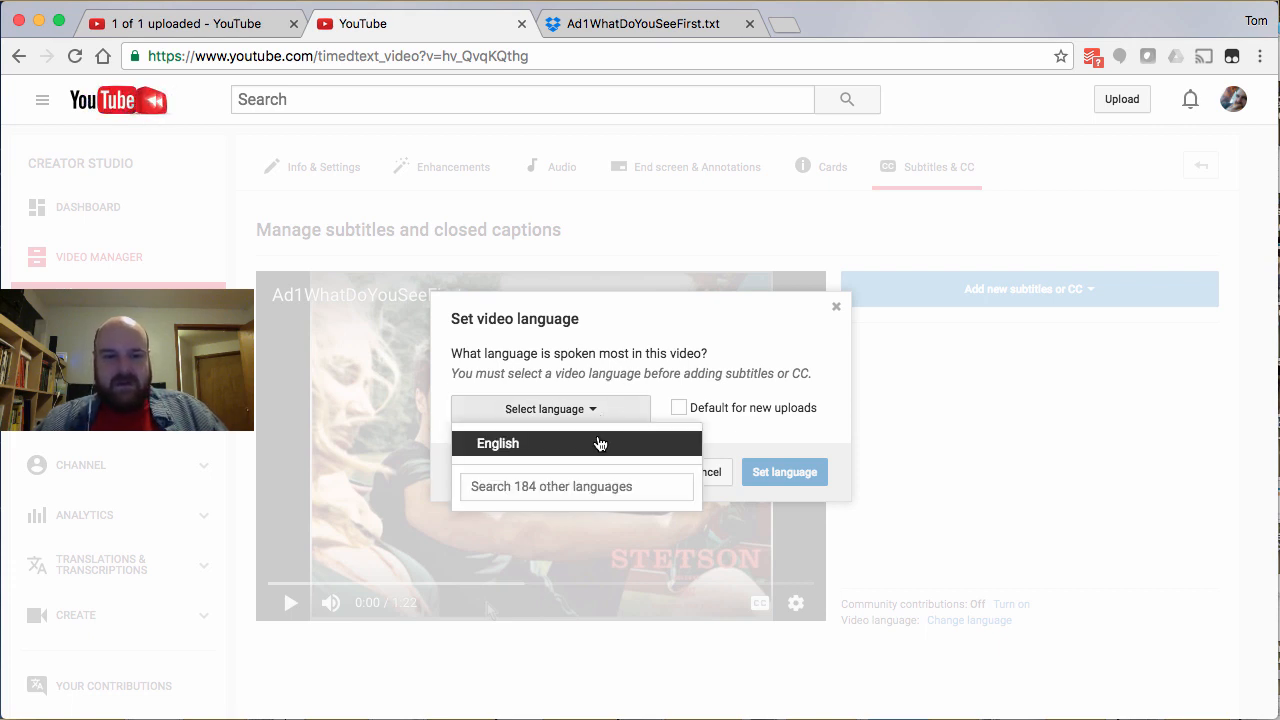
click(598, 443)
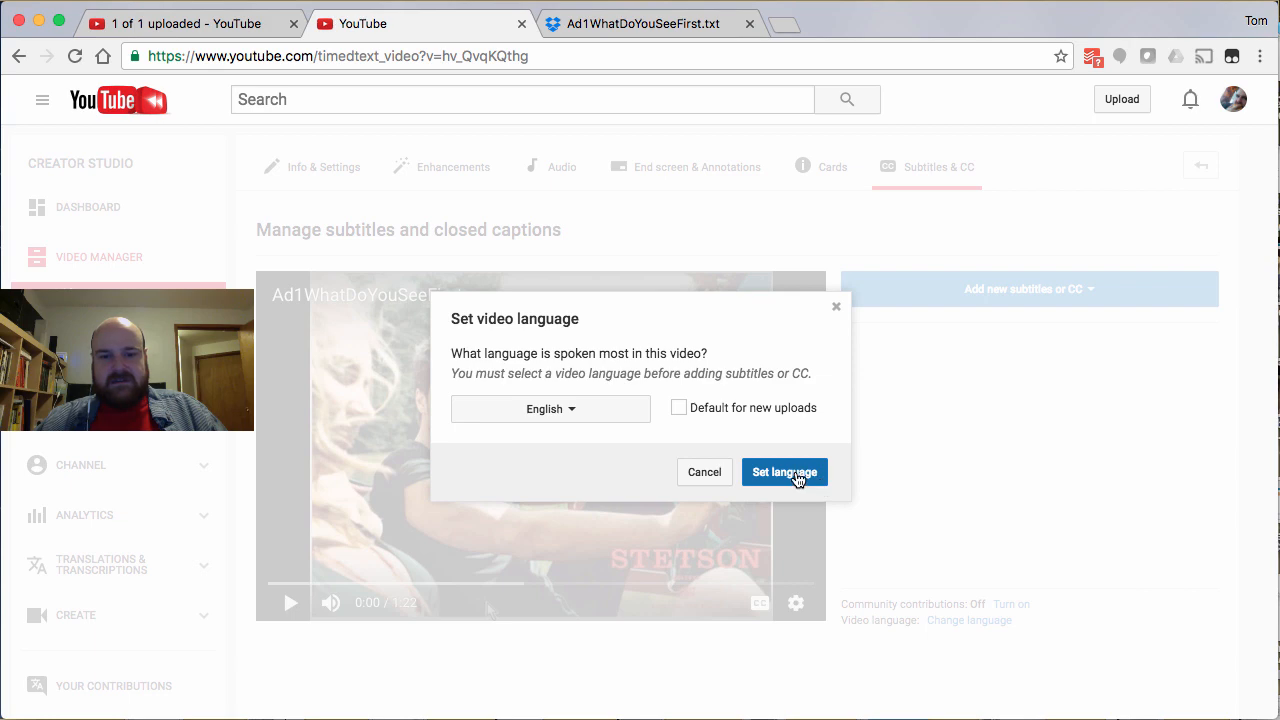
click(797, 479)
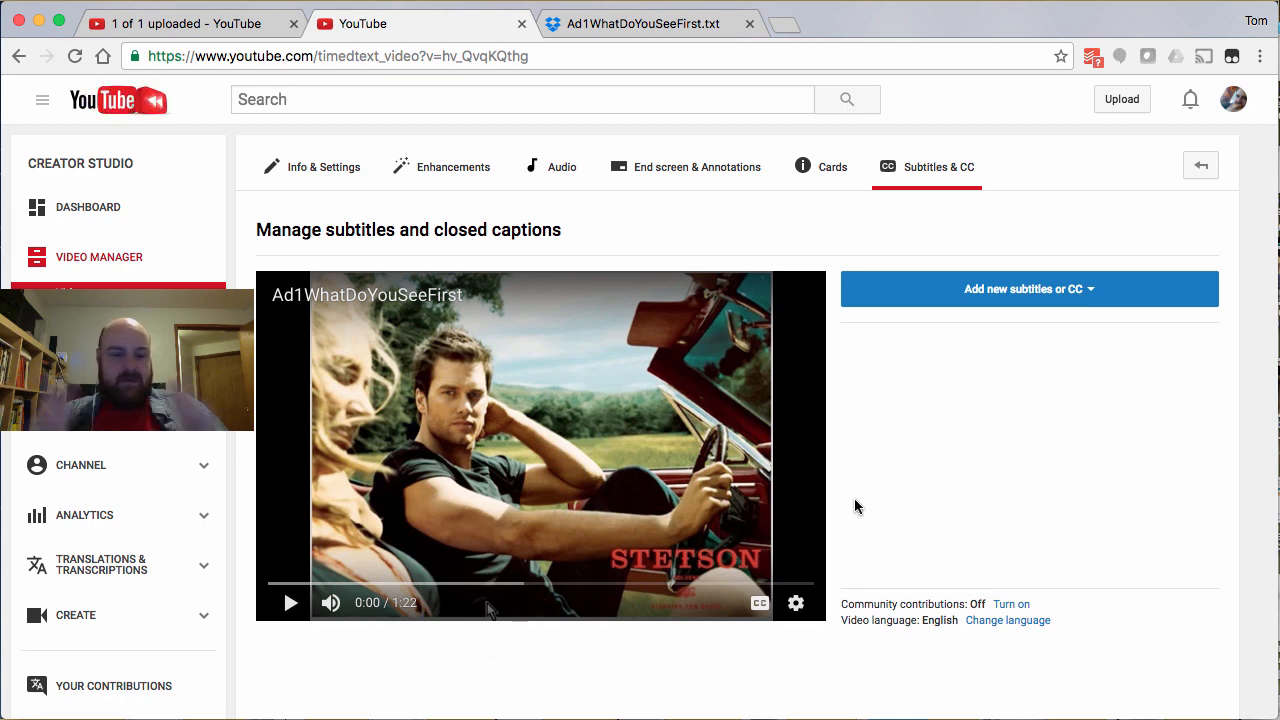
Step: Add new English subtitles to the video using the Transcribe and auto-sync method
click(1075, 290)
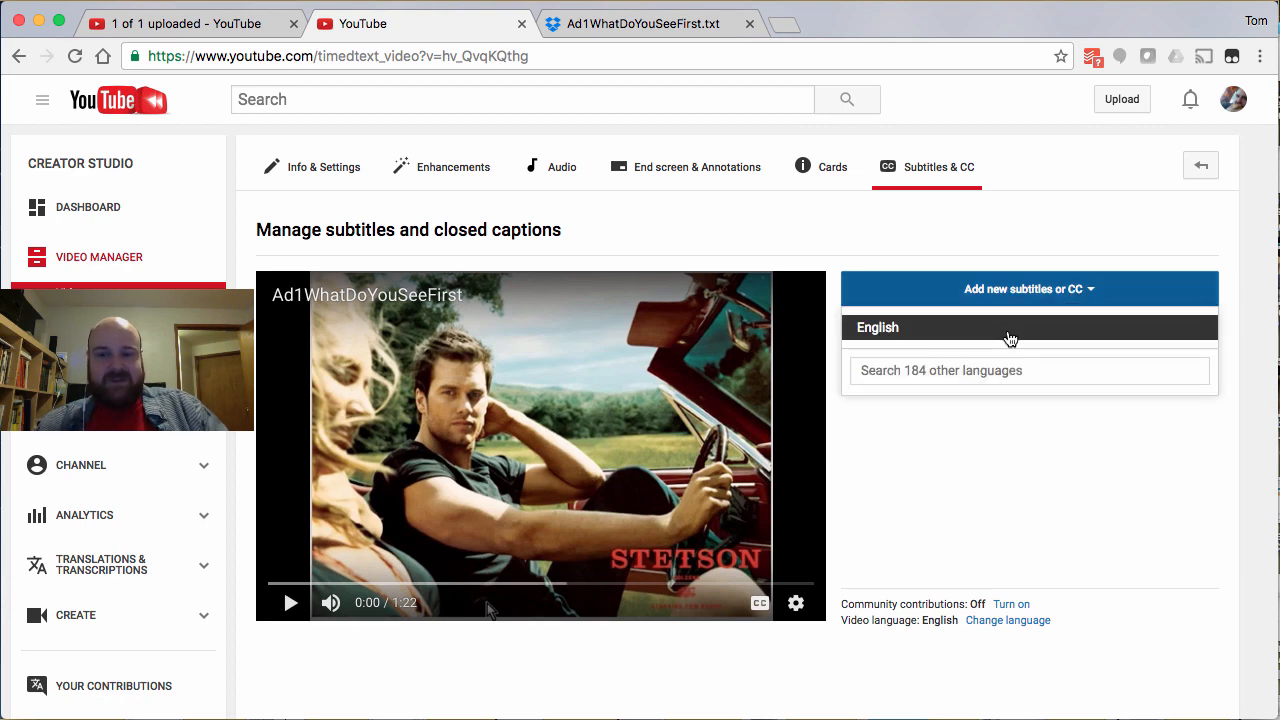
click(1010, 338)
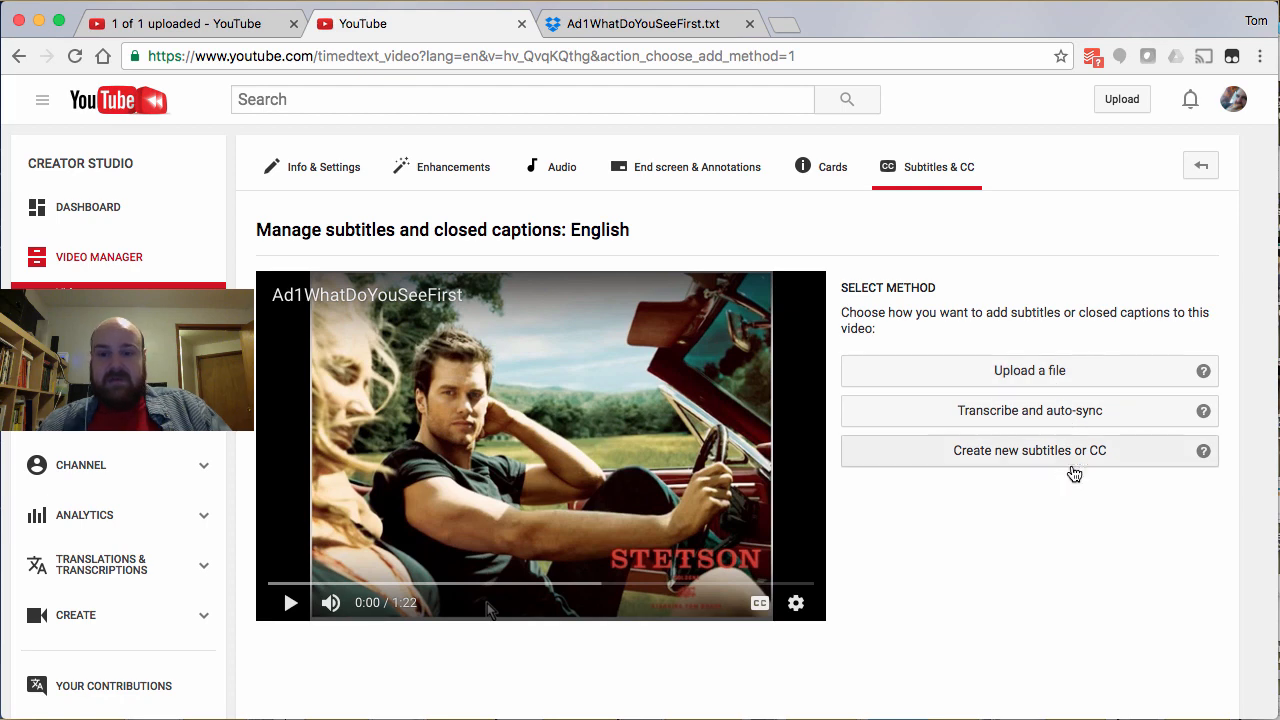
click(1062, 418)
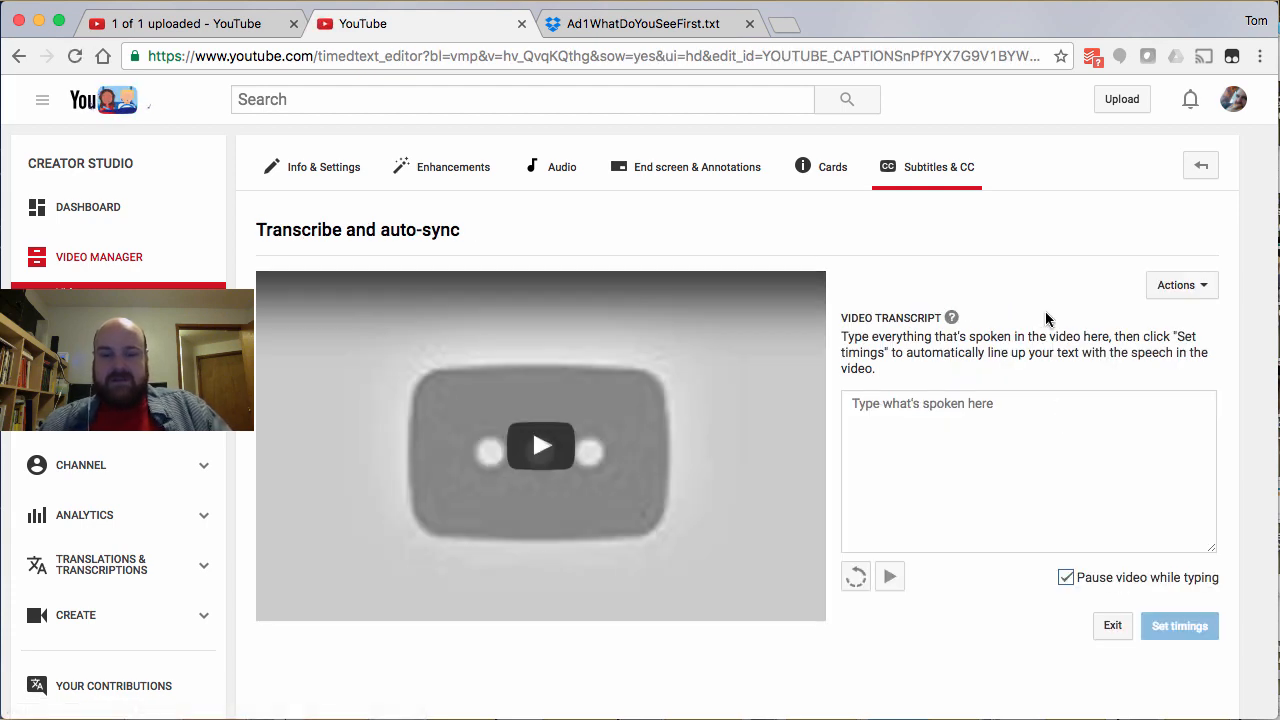
Step: Play the video and begin its transcript with "People encounter images differently"
click(949, 408)
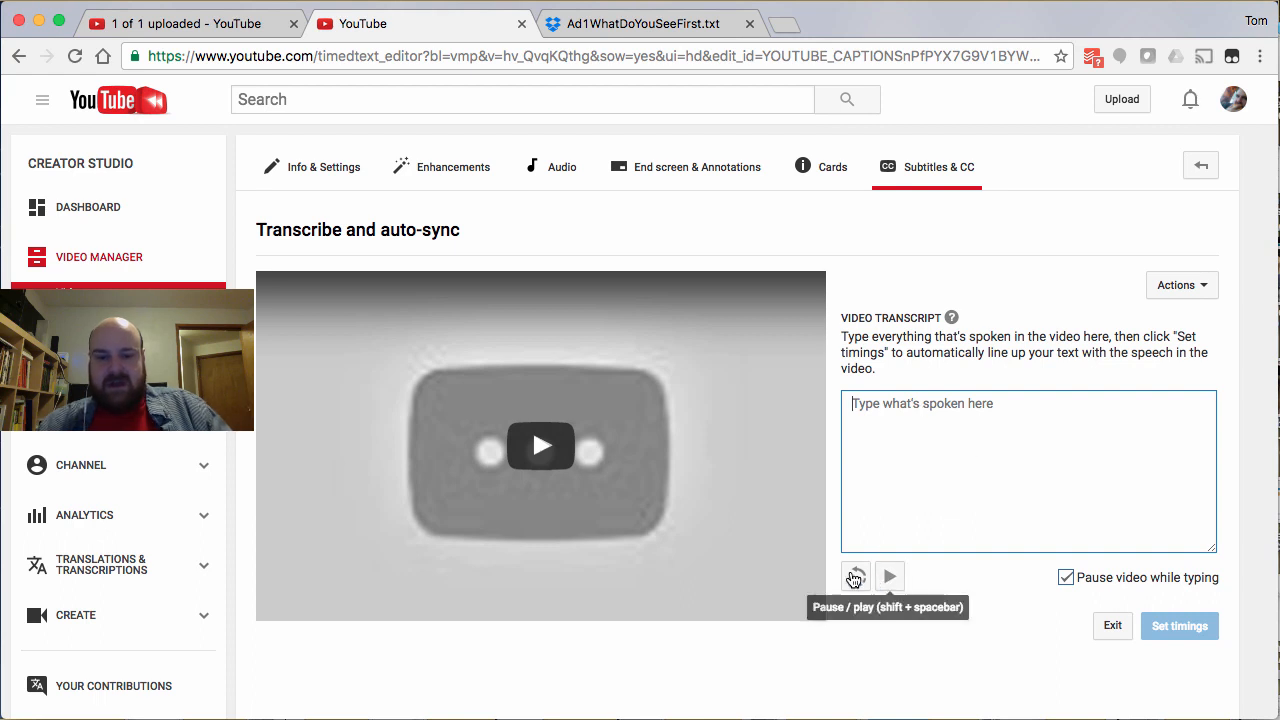
click(713, 488)
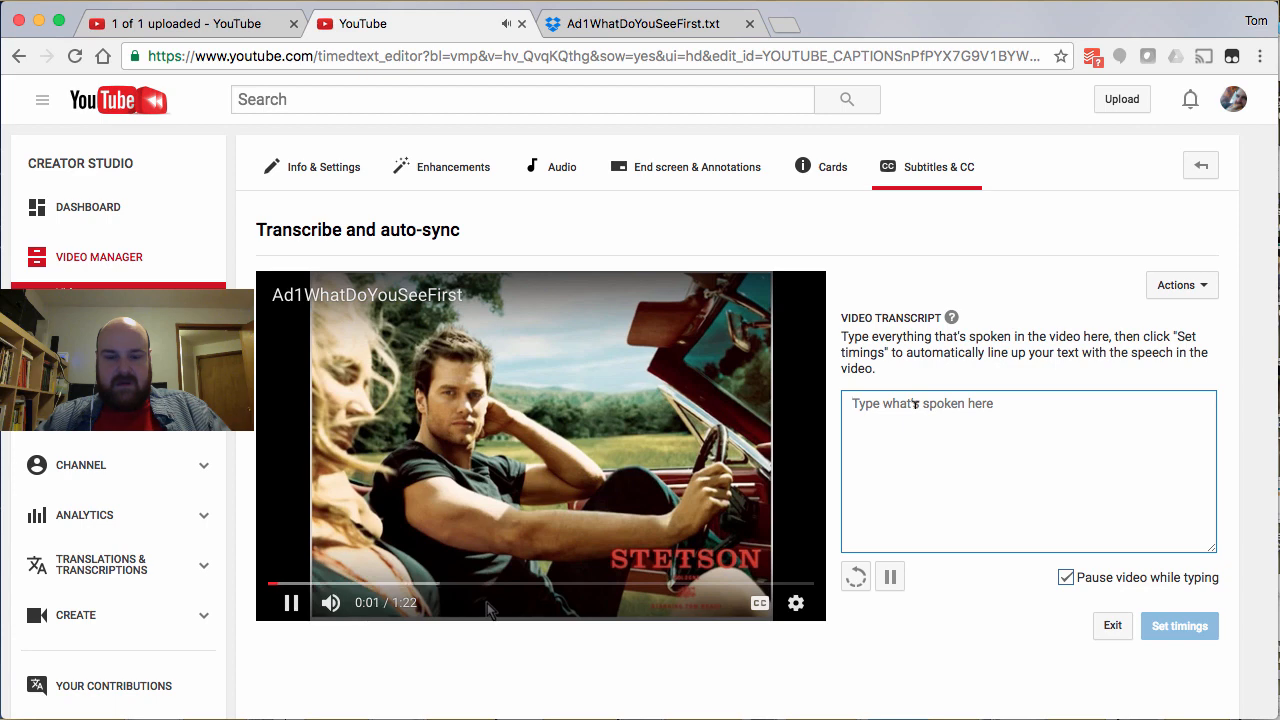
text(Pe)
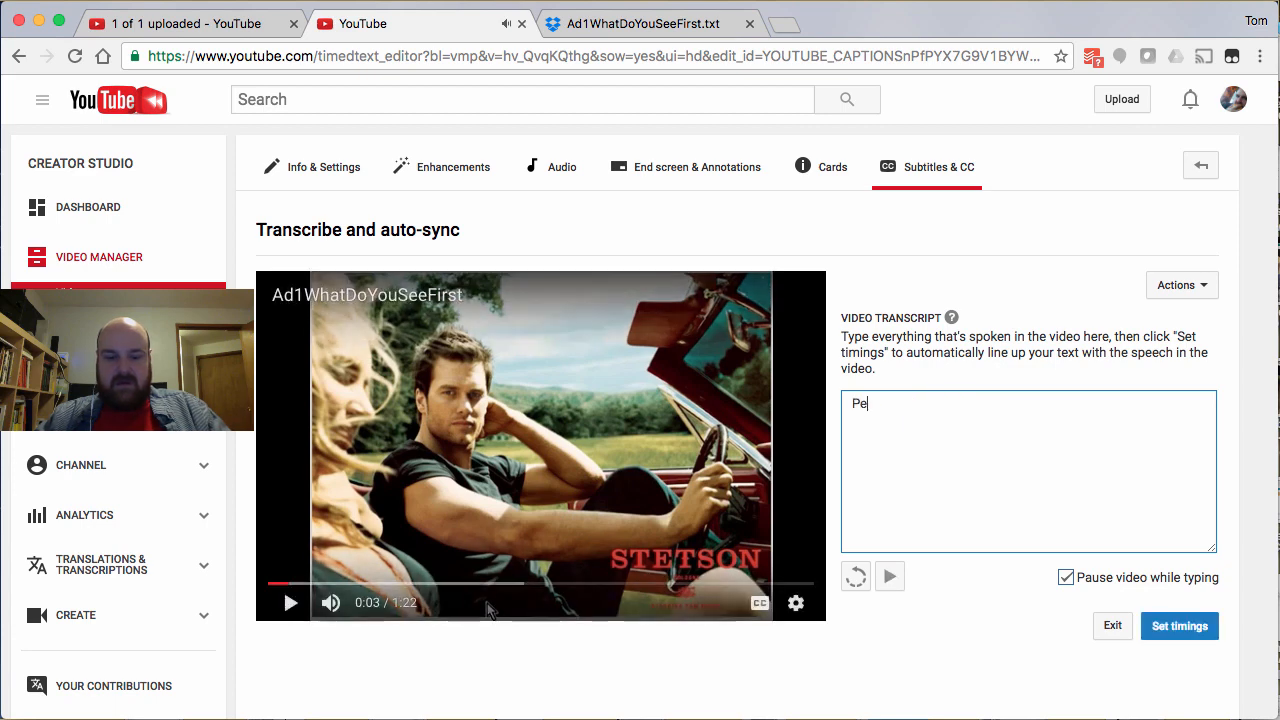
text(ople encou)
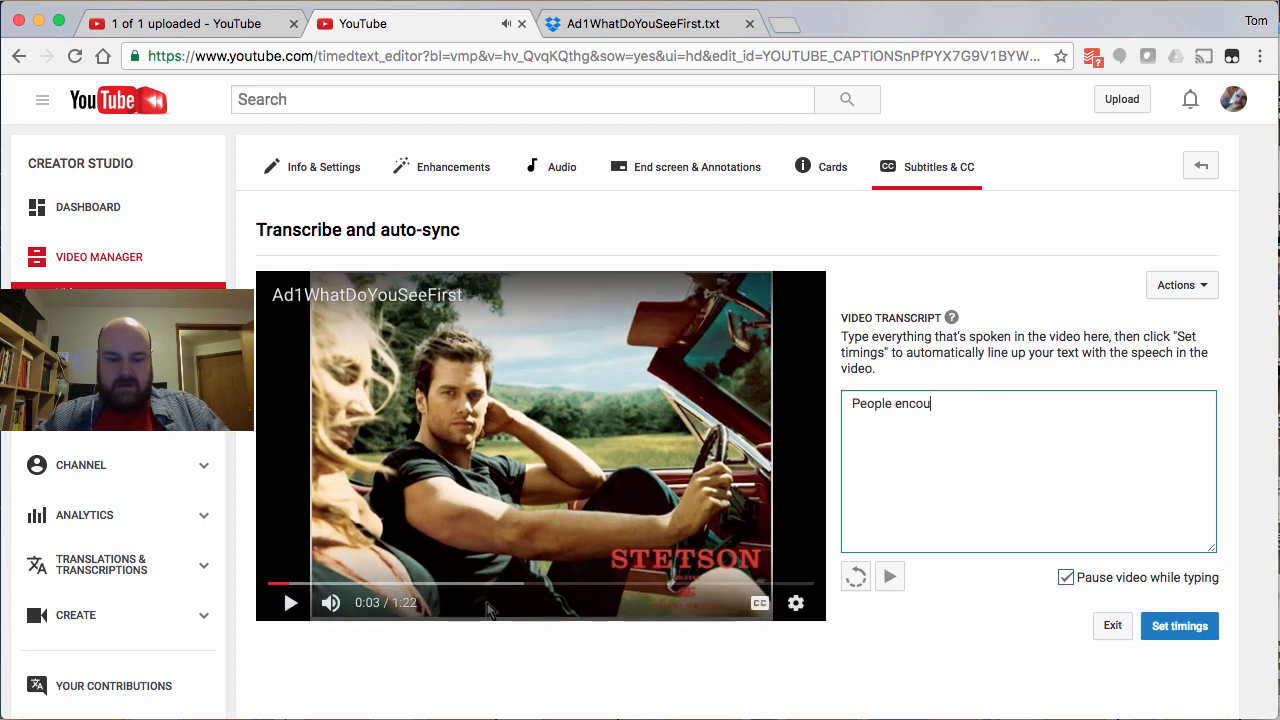
text(nter image)
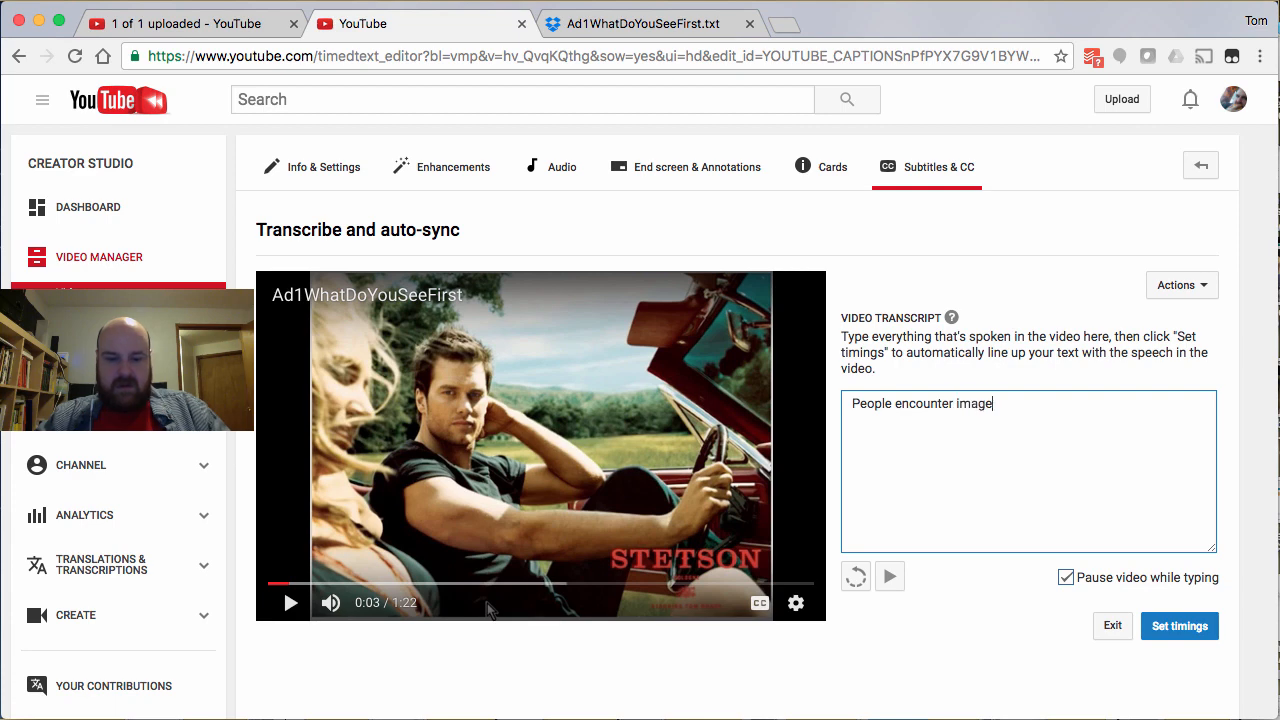
text(s differently)
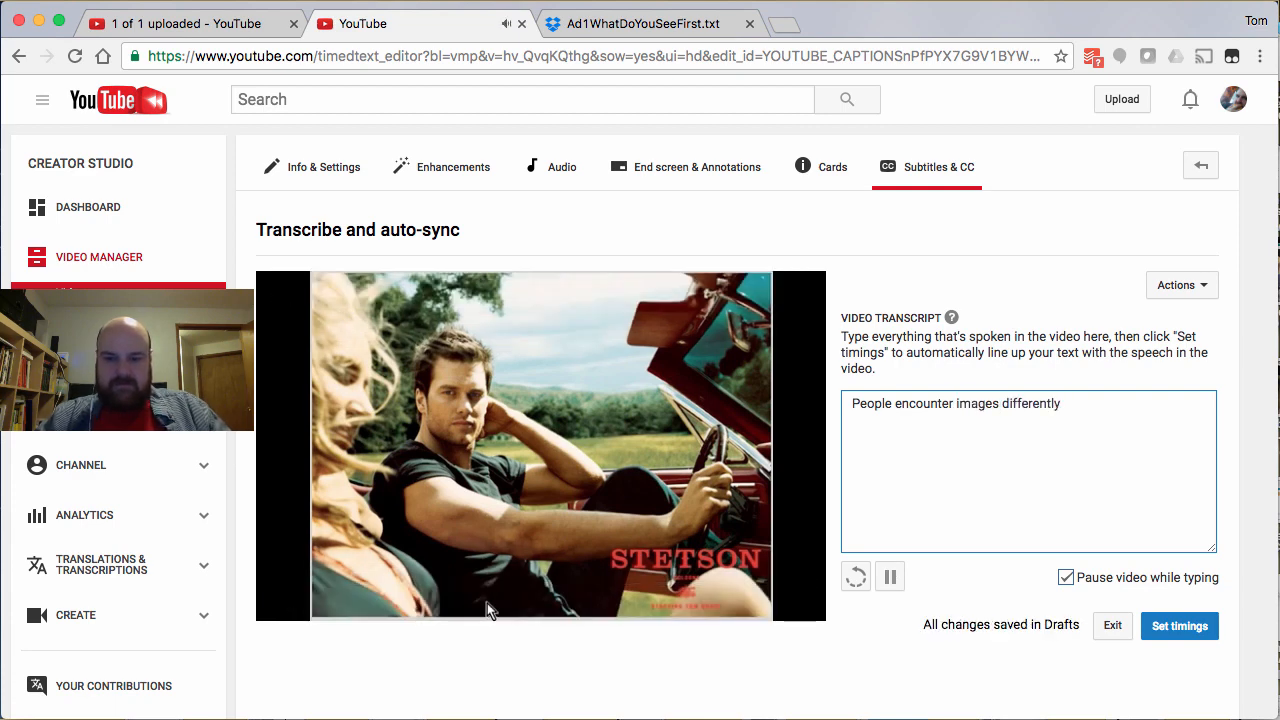
Step: Continue the transcript with "but for most people whose primary language is read from top"
text( but for )
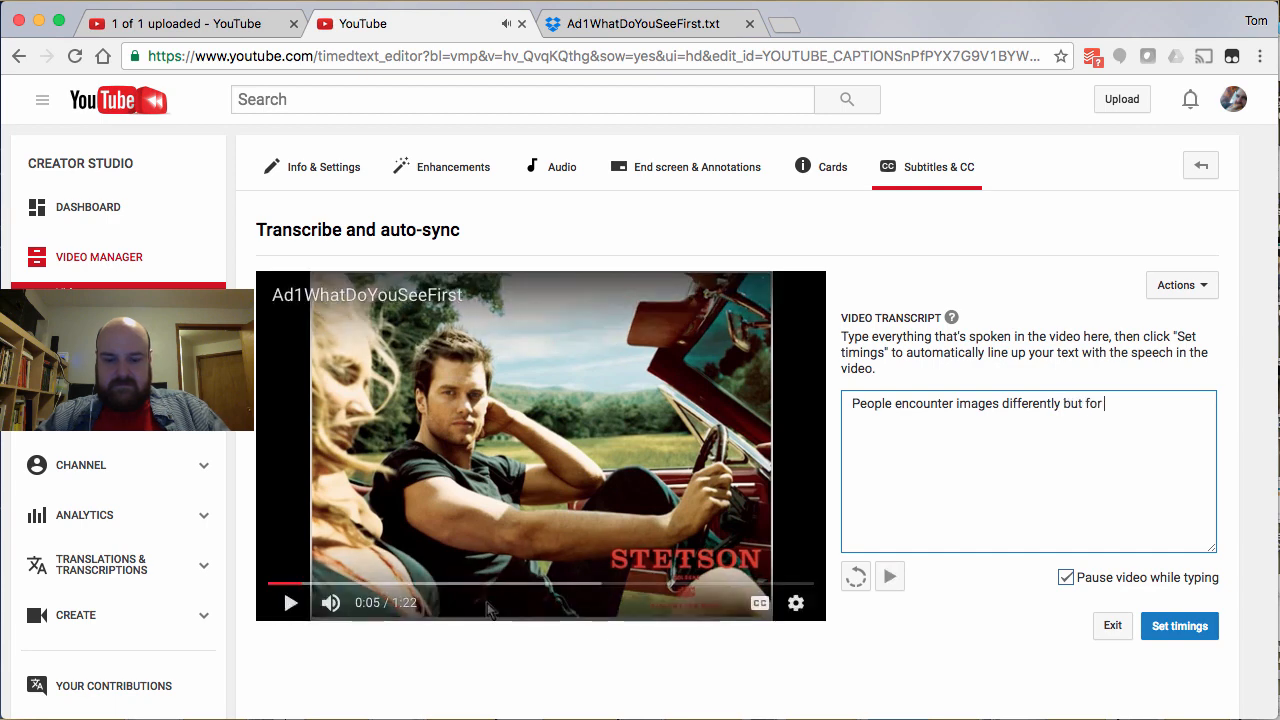
text(most people whose)
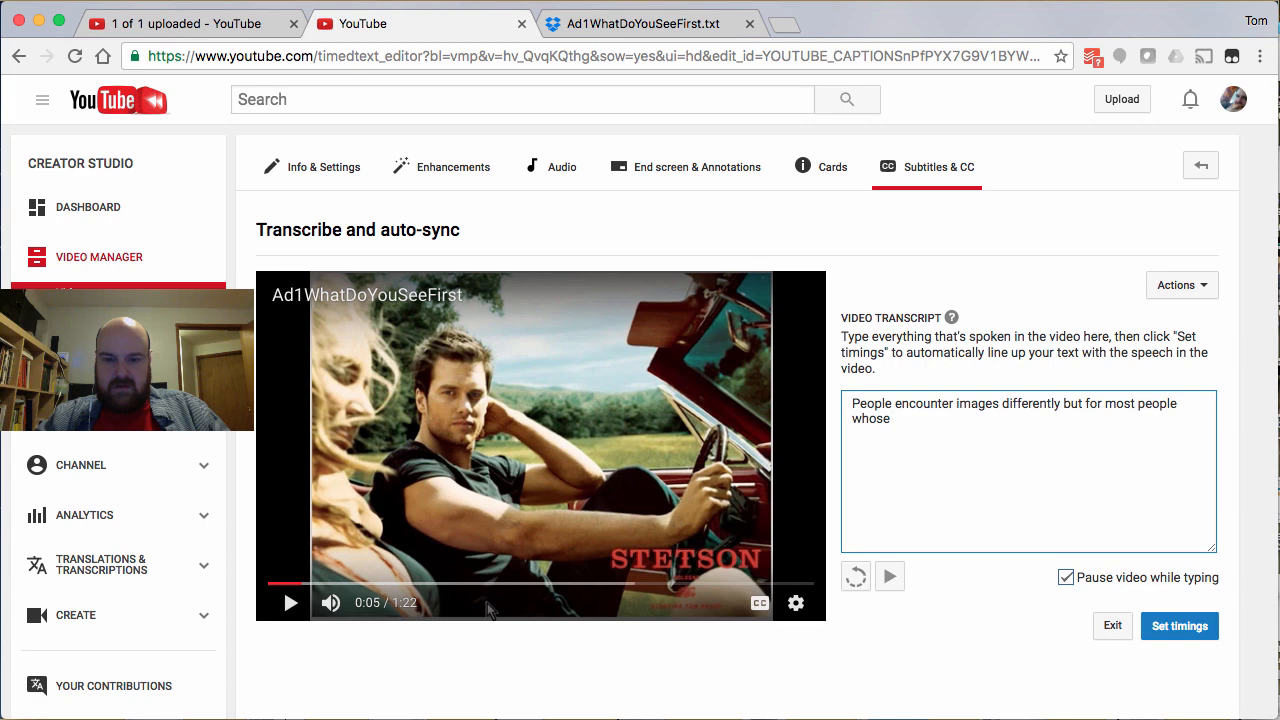
text( p)
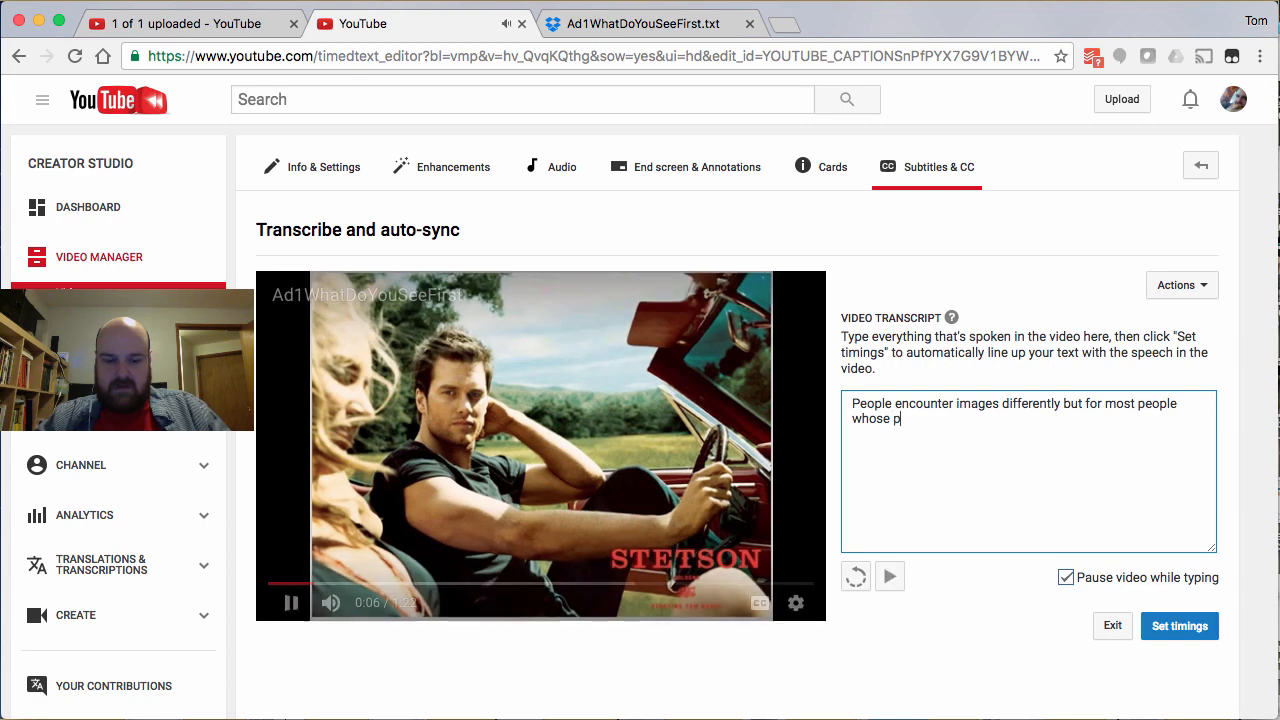
text(rimary la)
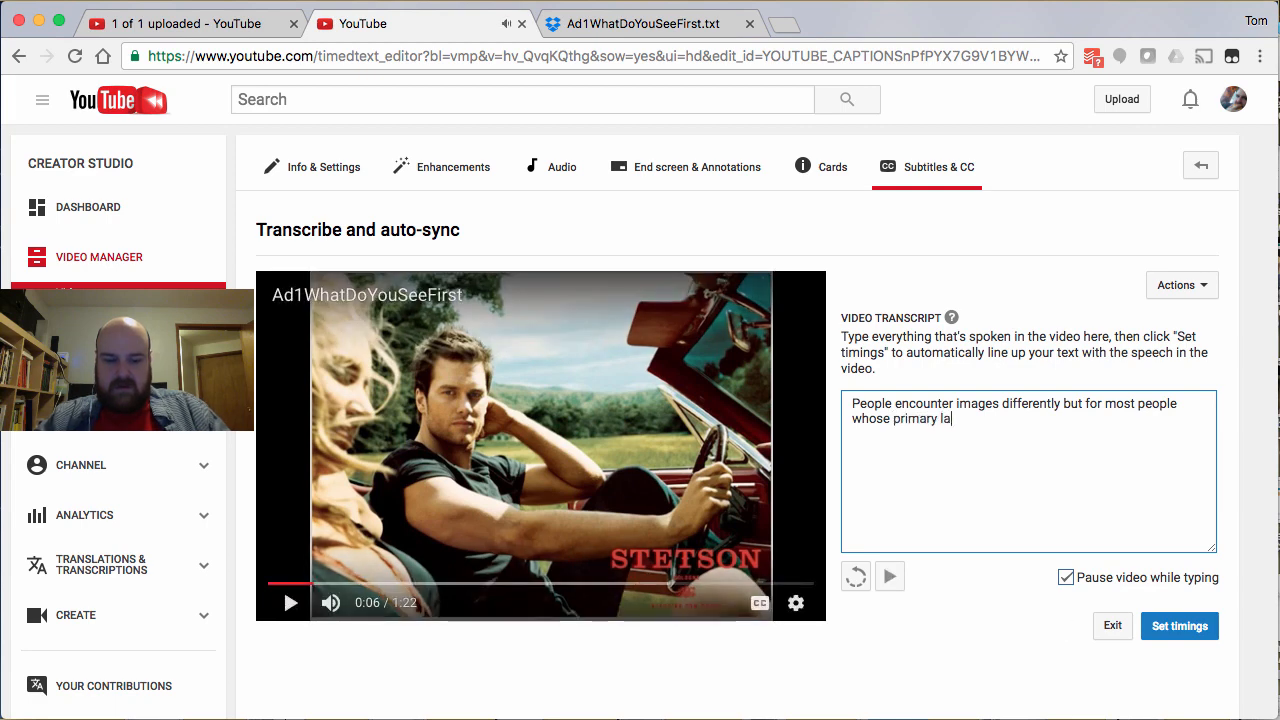
text(nguage is read from top)
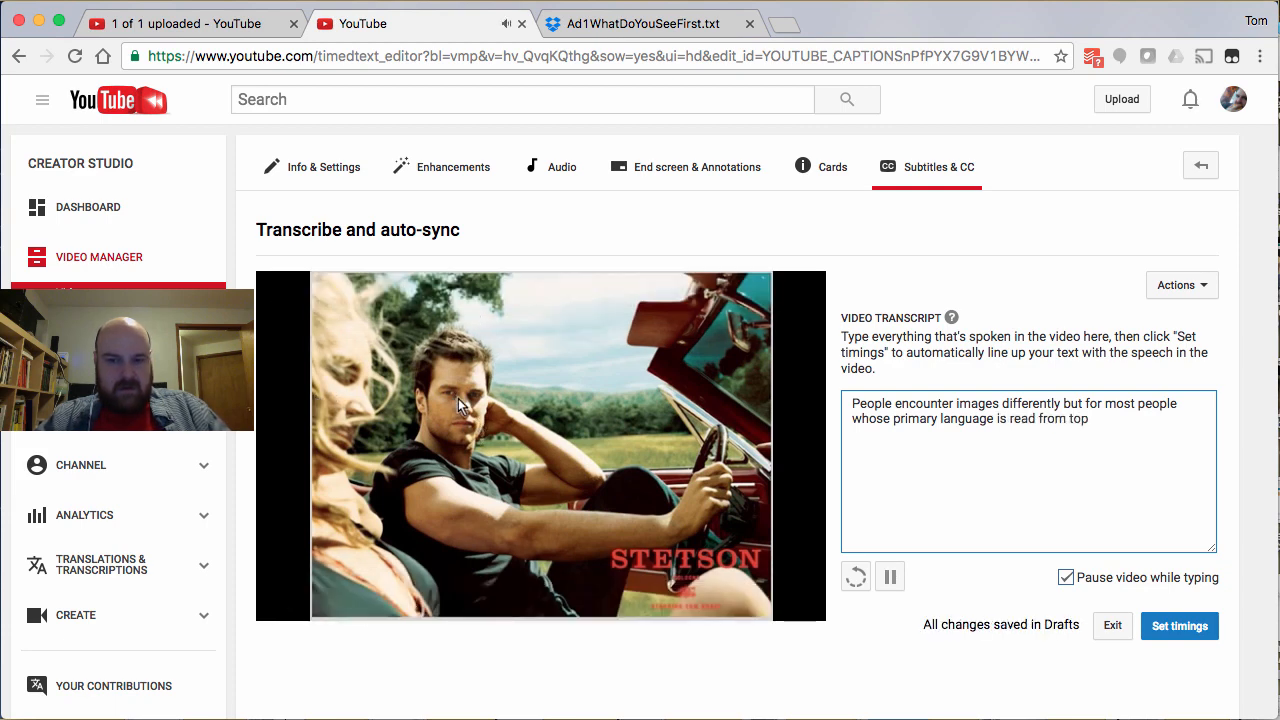
Step: Extend the transcript with "to bottom and from left to right", correcting any typos, and toggle video playback
text( to bottom s)
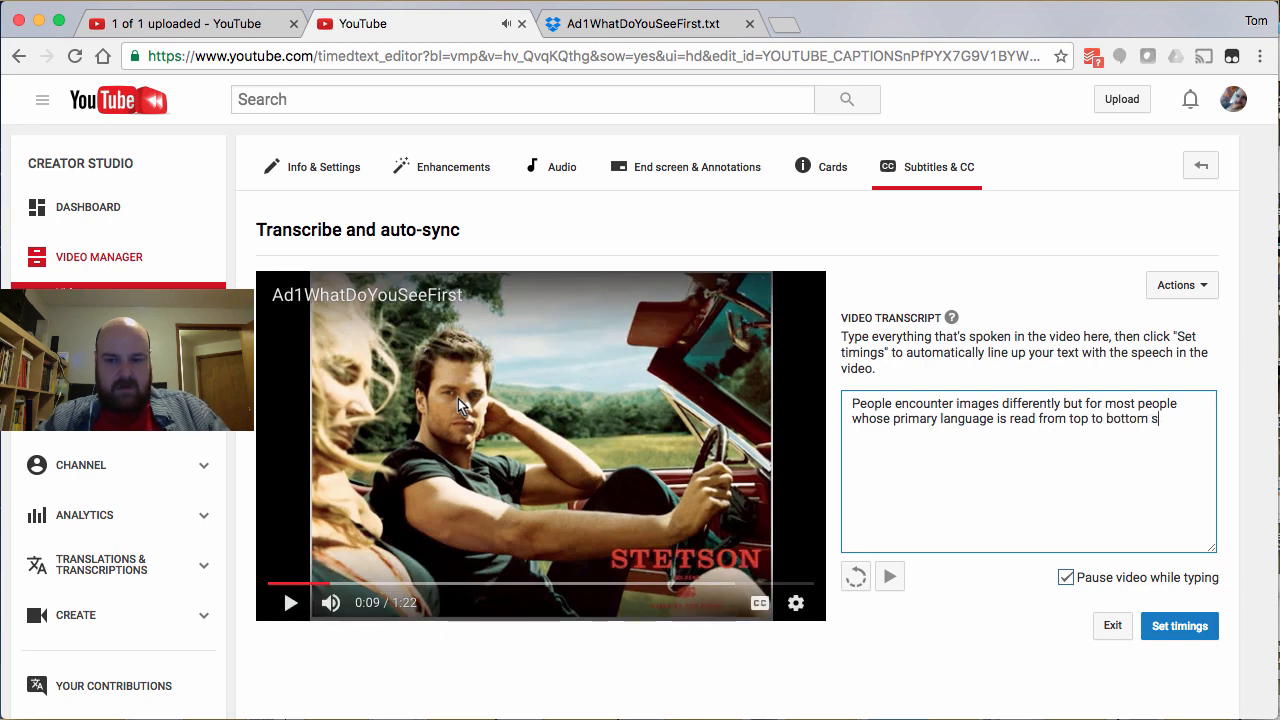
key(BackSpace)
text(and for)
key(BackSpace)
key(BackSpace)
text(rom le)
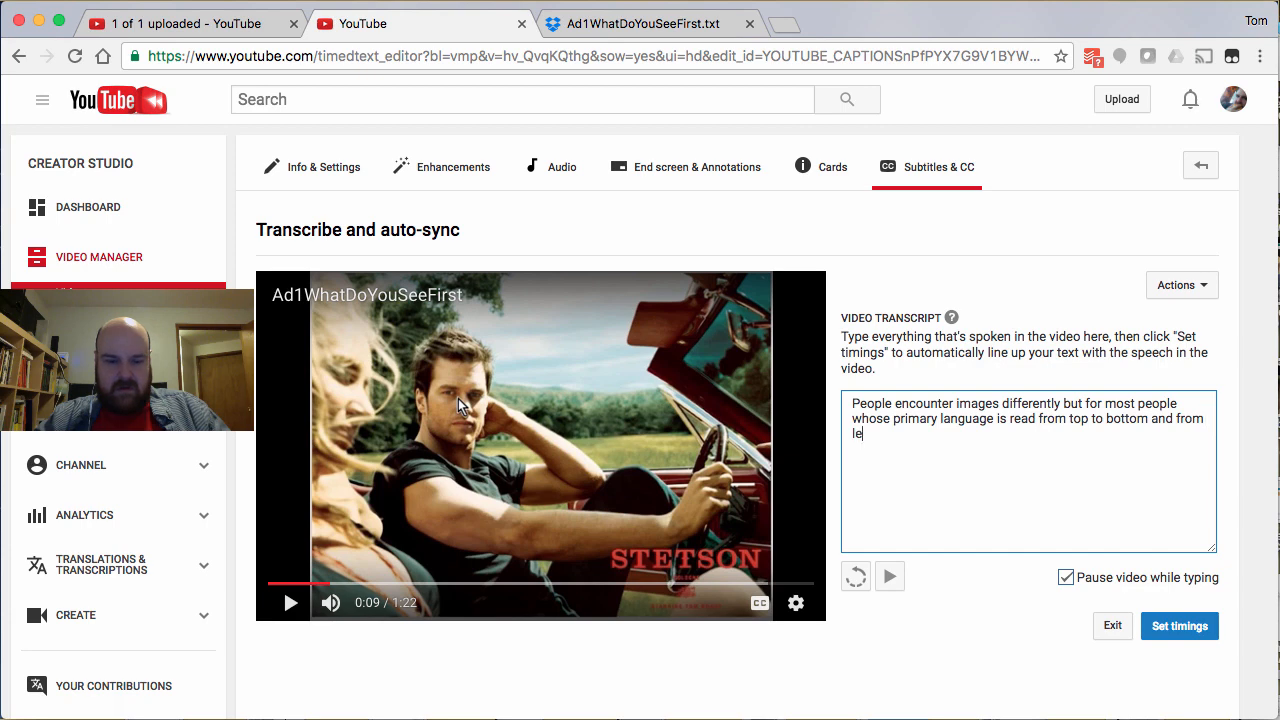
text(ft to rigth)
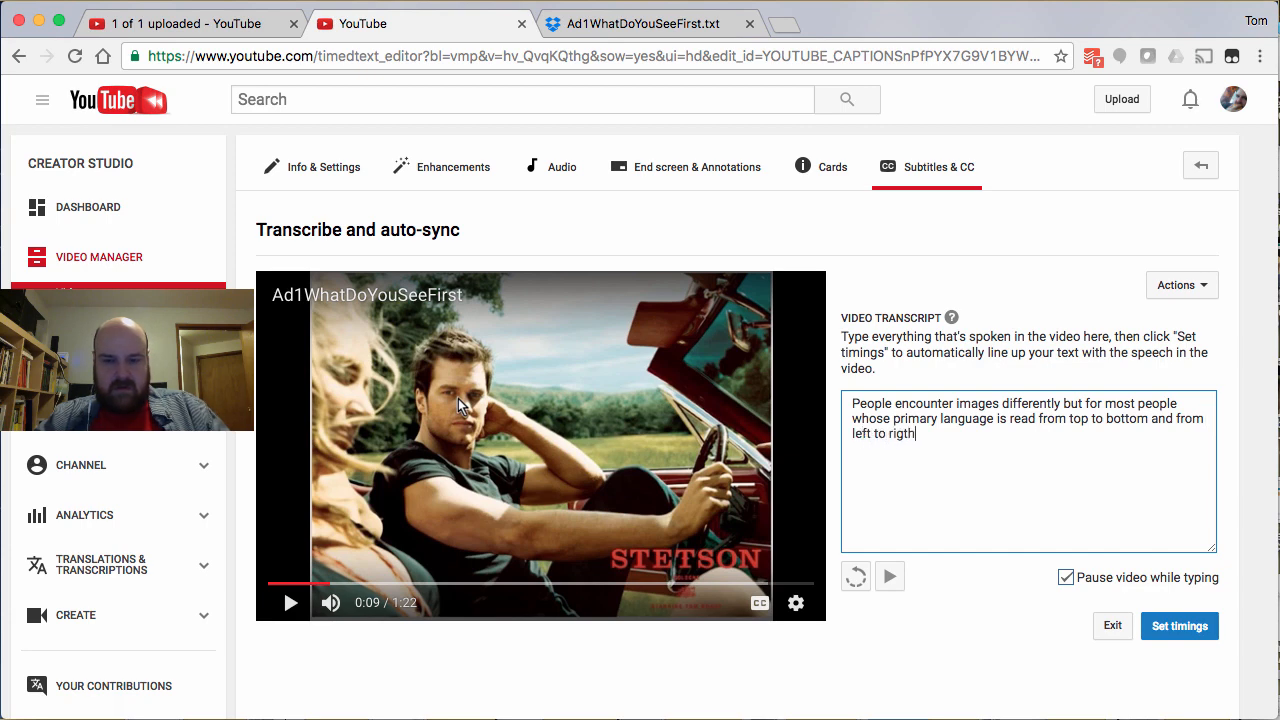
key(BackSpace)
key(BackSpace)
text(ht)
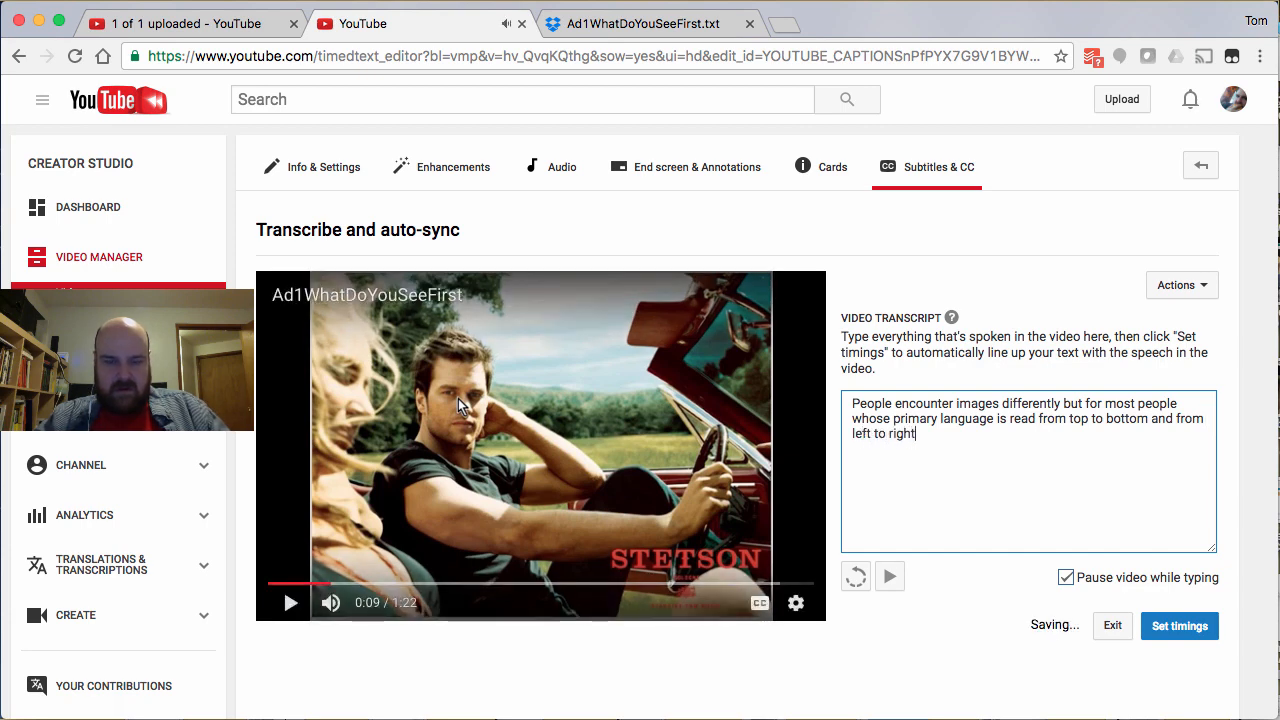
key(shift+space)
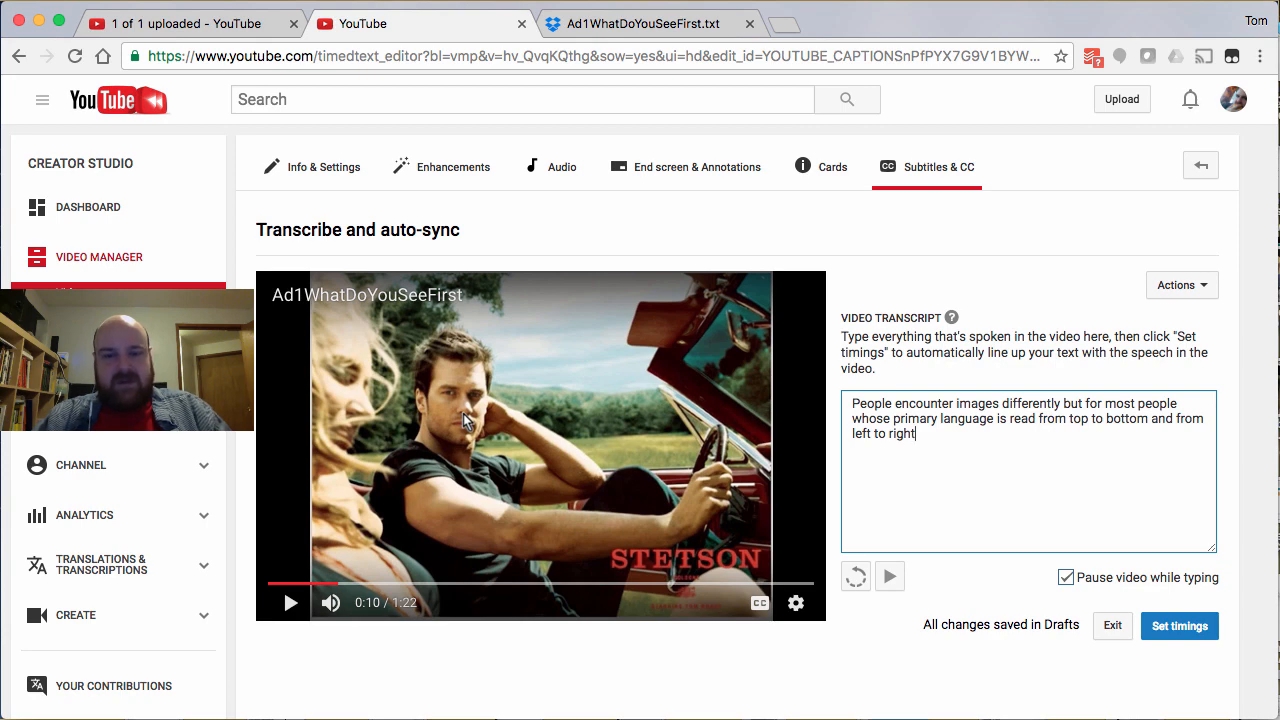
Step: Replace the draft transcript with the full text copied from Ad1WhatDoYouSeeFirst.txt in Dropbox, and set its timings automatically
click(662, 24)
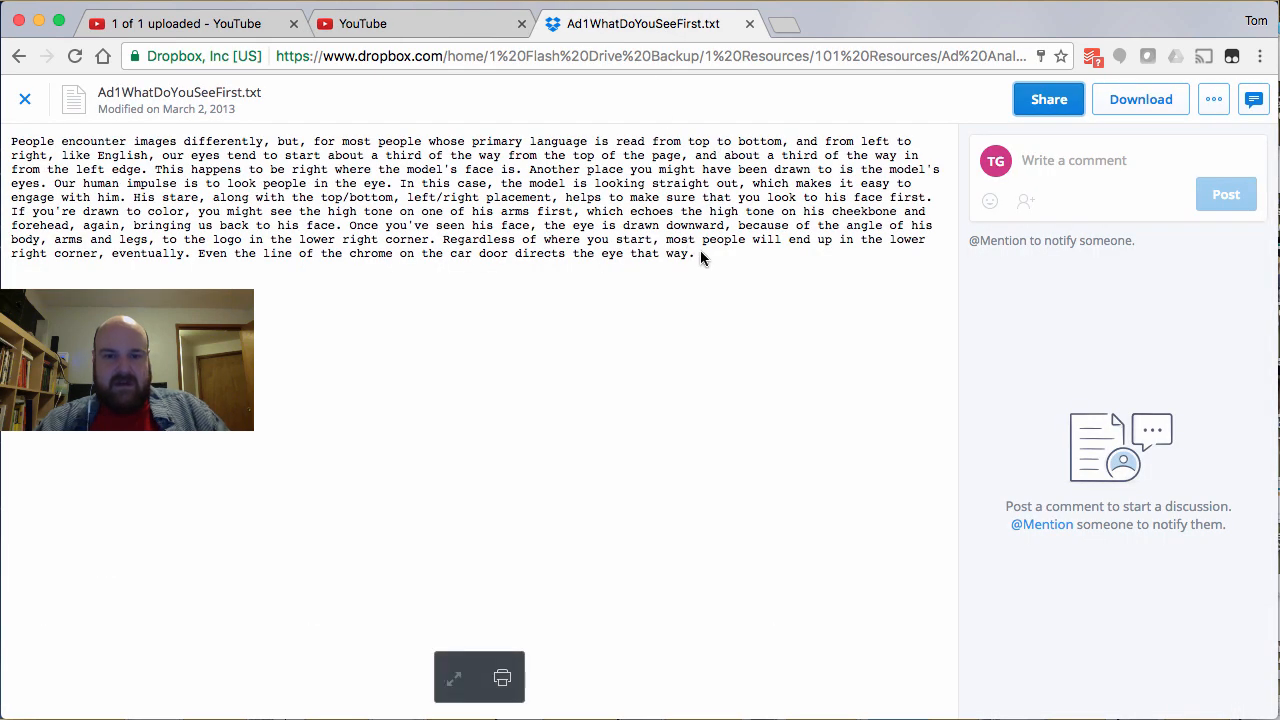
drag(700, 254, 35, 122)
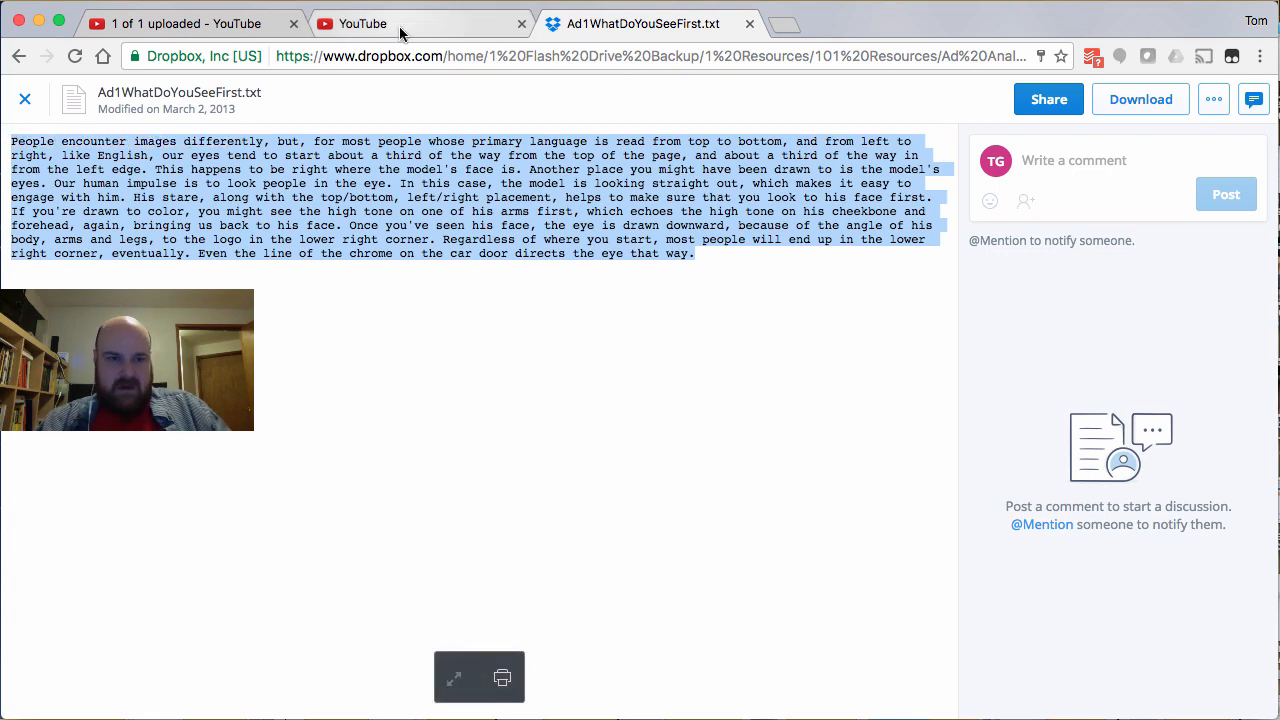
click(360, 23)
double_click(866, 414)
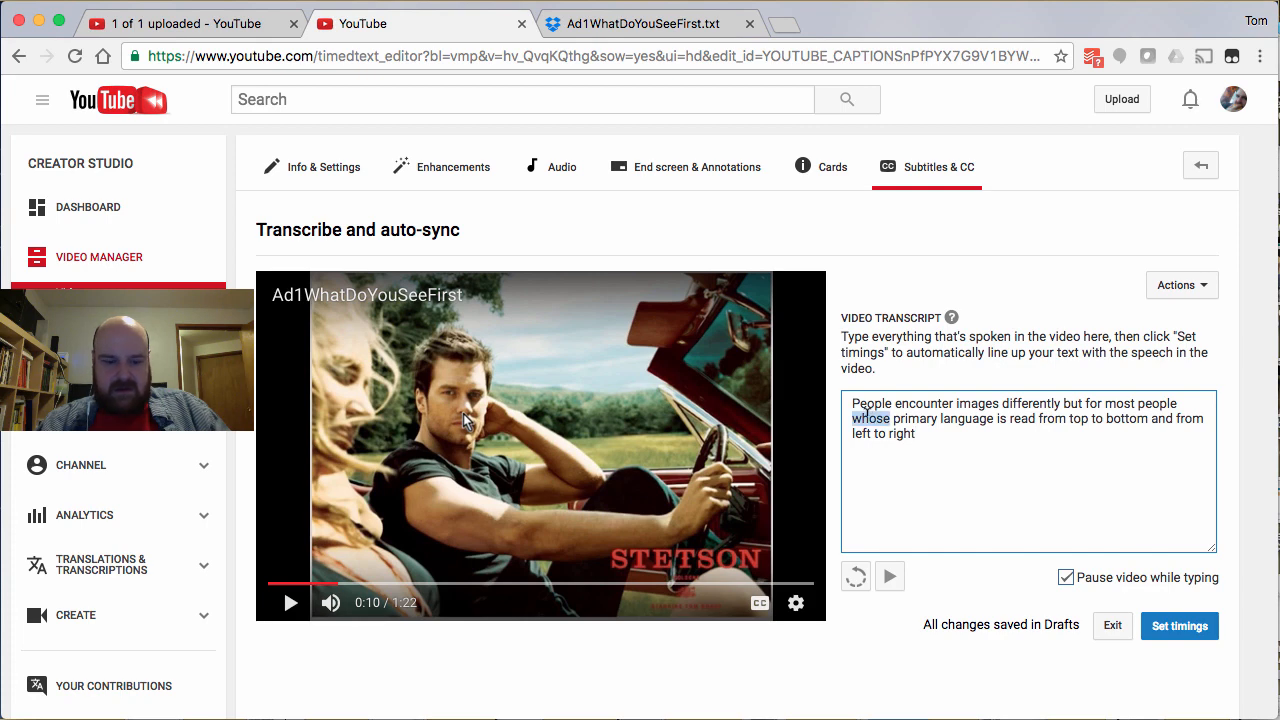
key(super+a)
key(super+v)
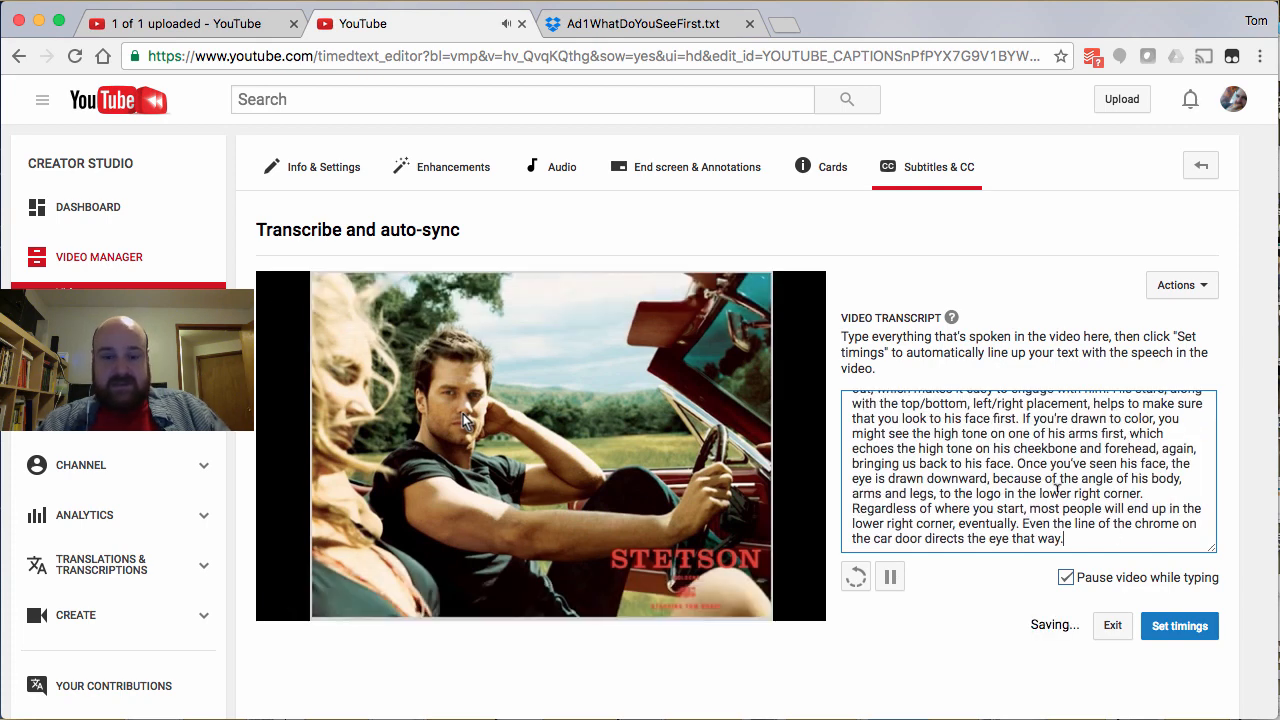
click(890, 577)
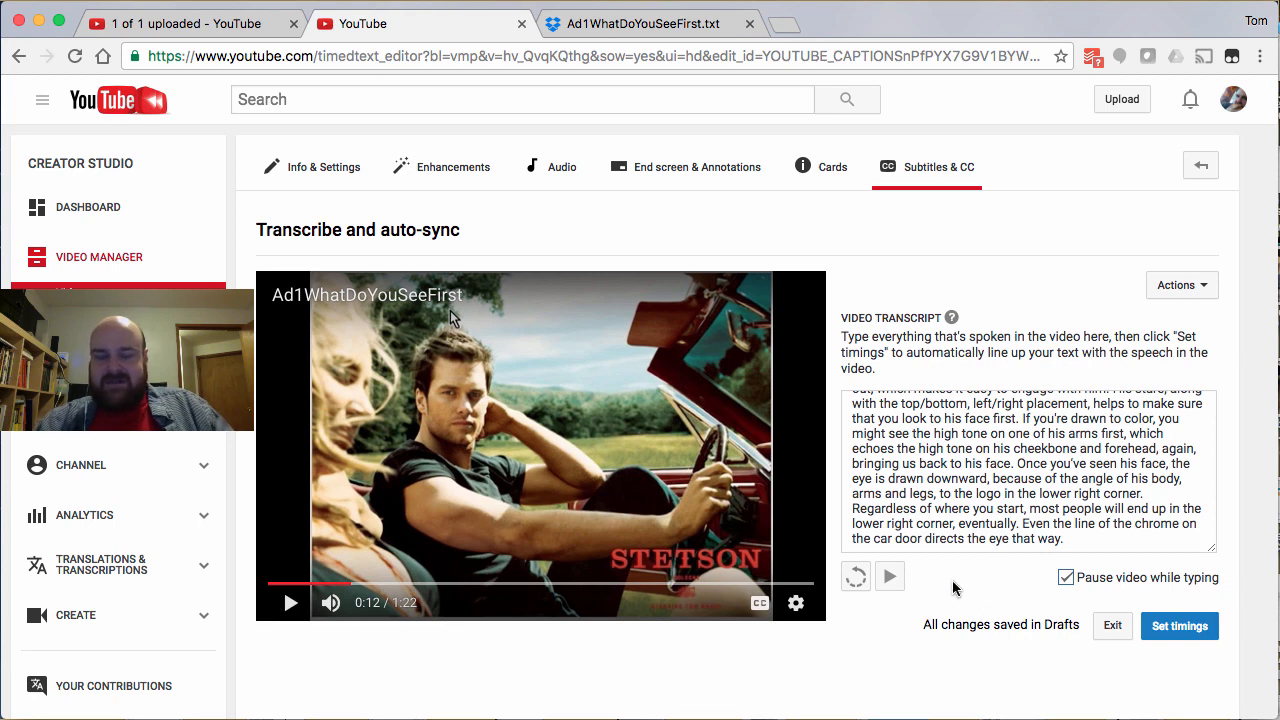
click(1180, 630)
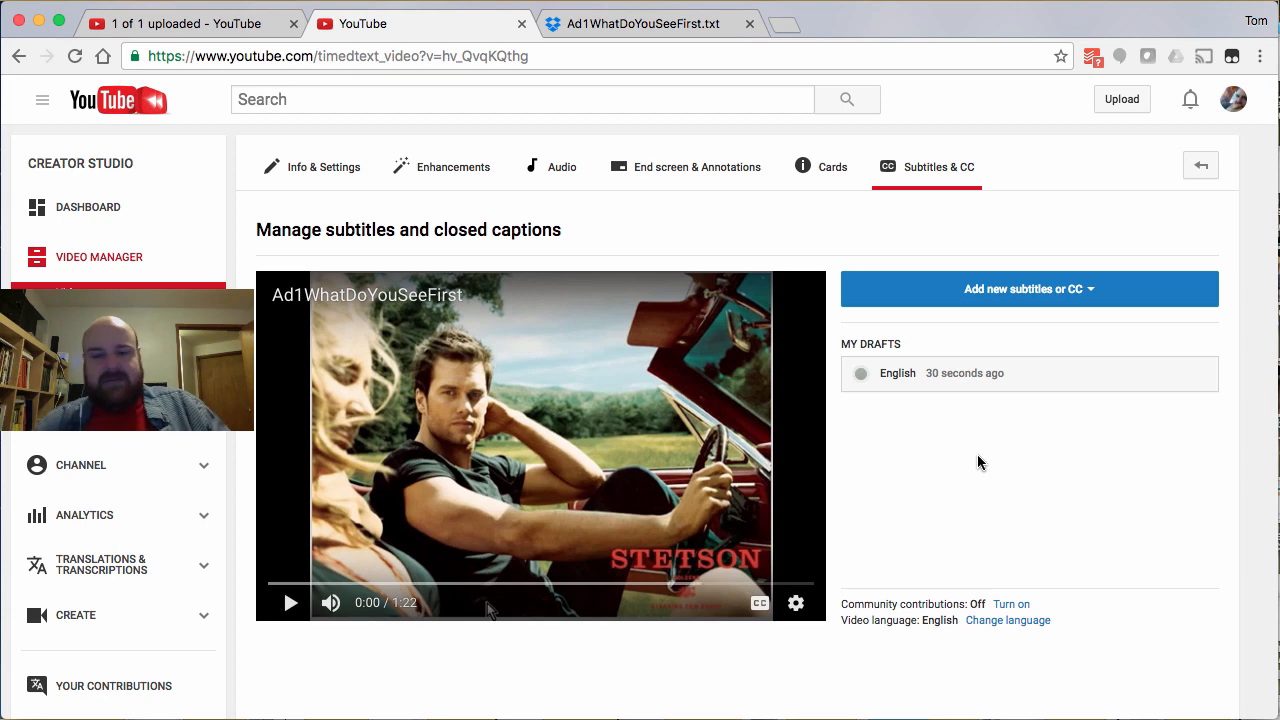
Step: Open the English subtitle draft, review its timed caption lines, and publish it
click(947, 388)
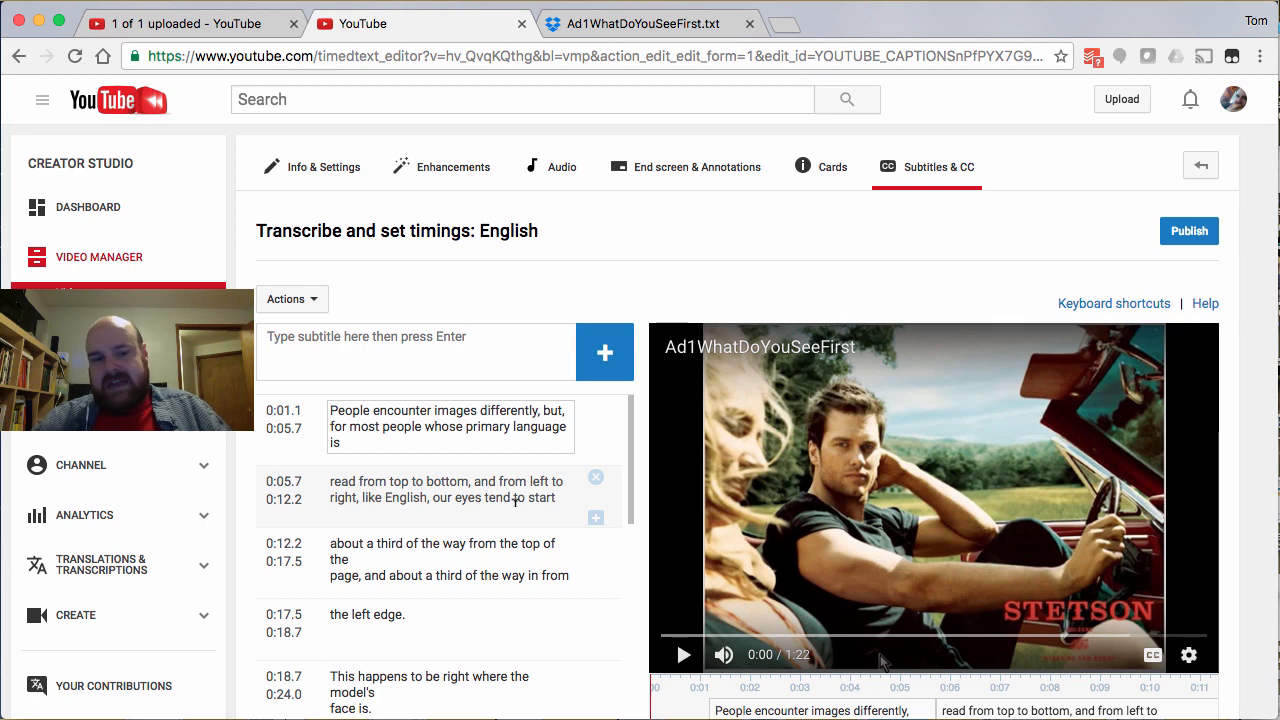
scroll(507, 531, down, 3)
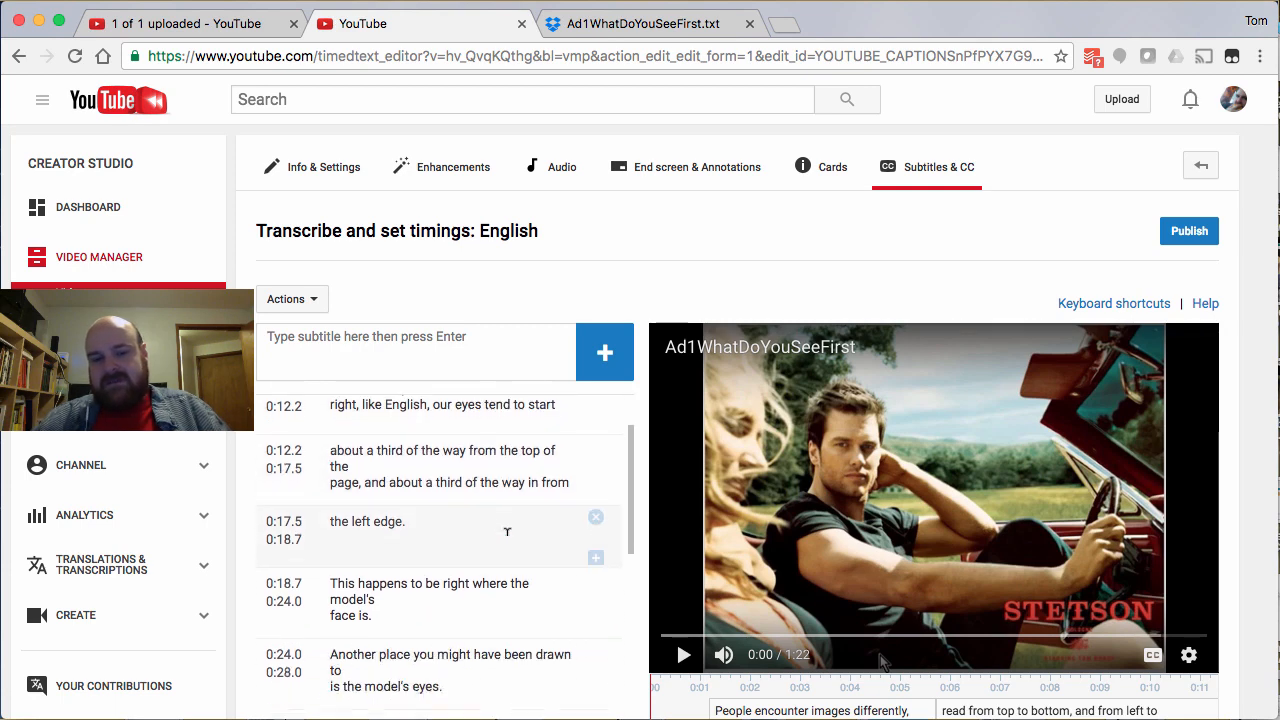
scroll(507, 531, down, 2)
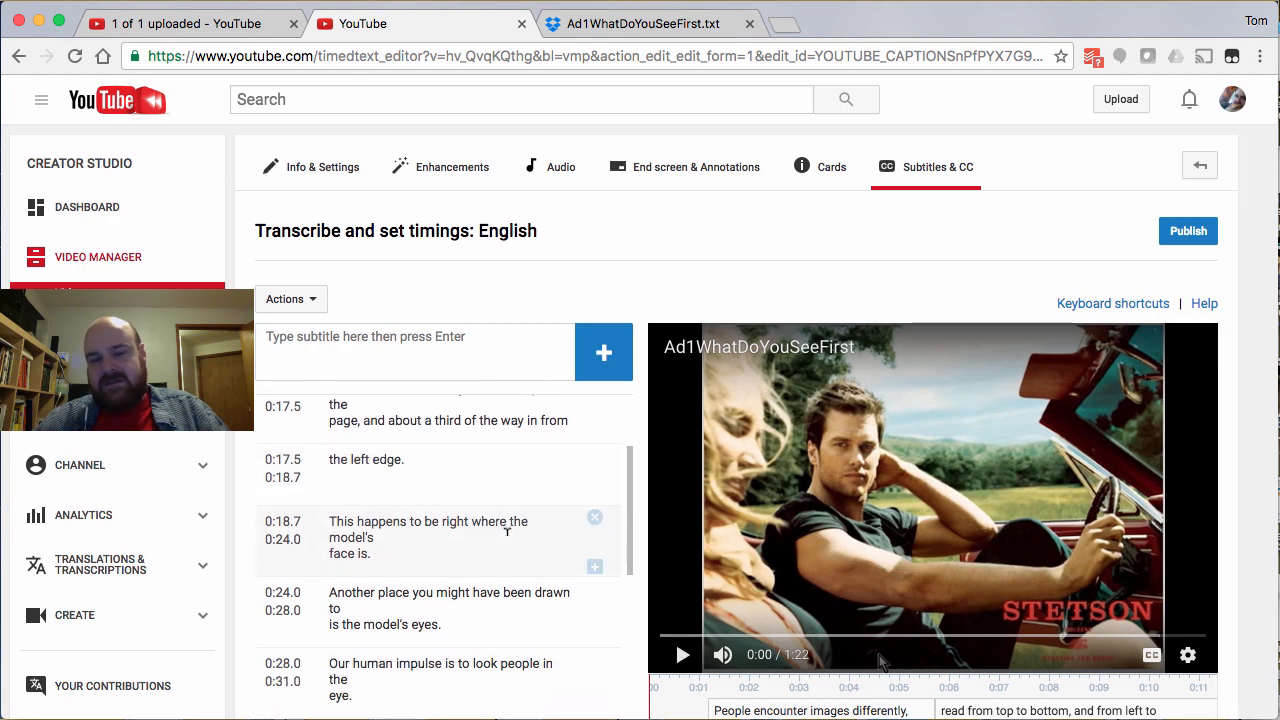
scroll(507, 531, up, 5)
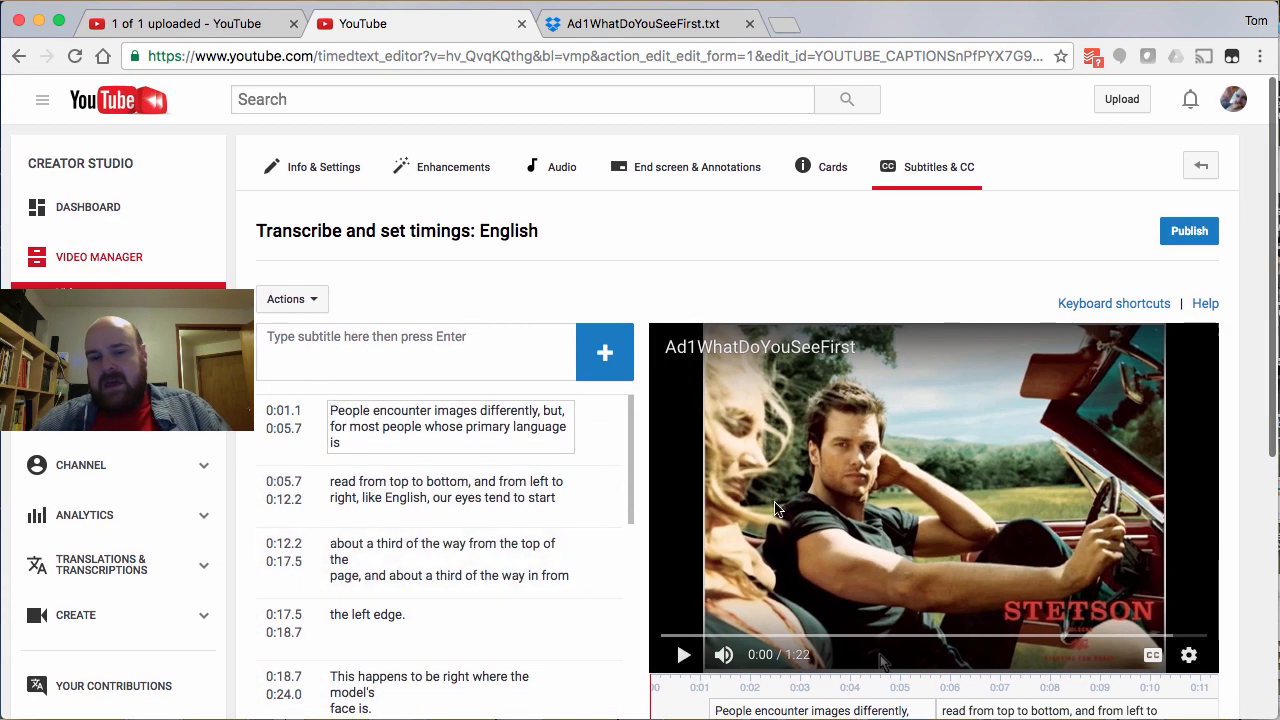
click(1195, 240)
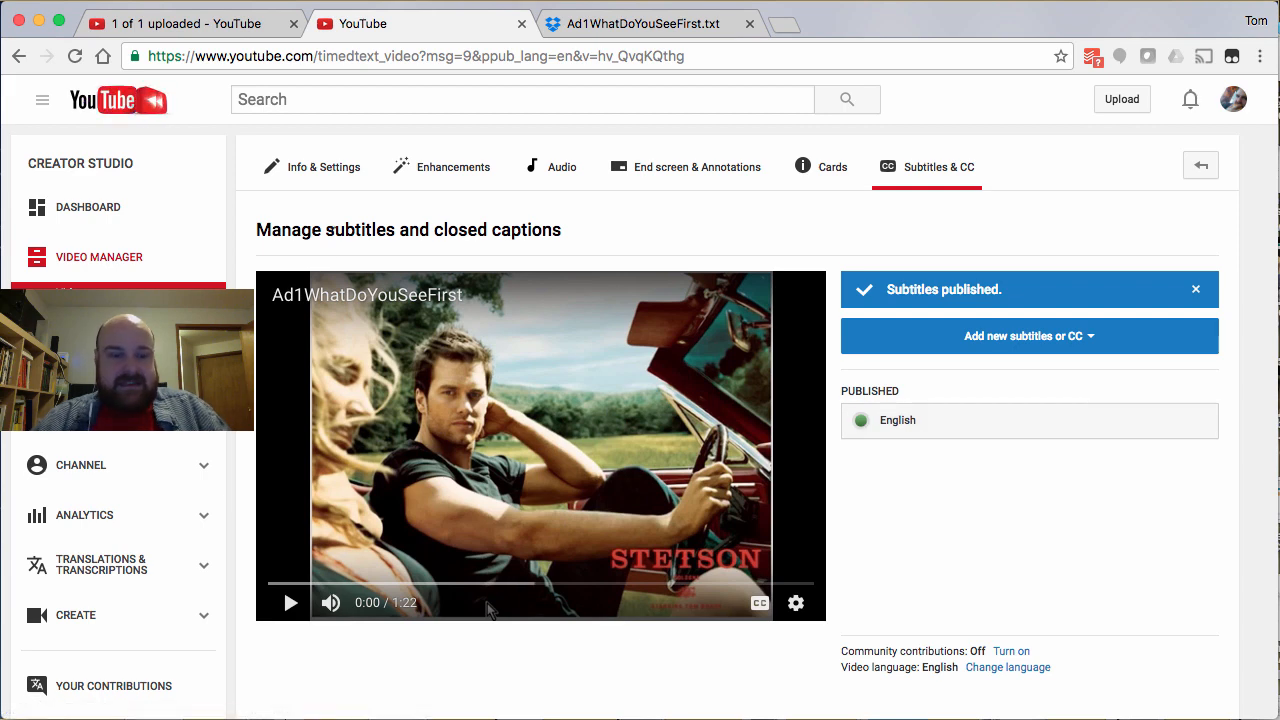
Step: Turn on closed captions and play the first 10 seconds of the video to check the English subtitles
click(760, 605)
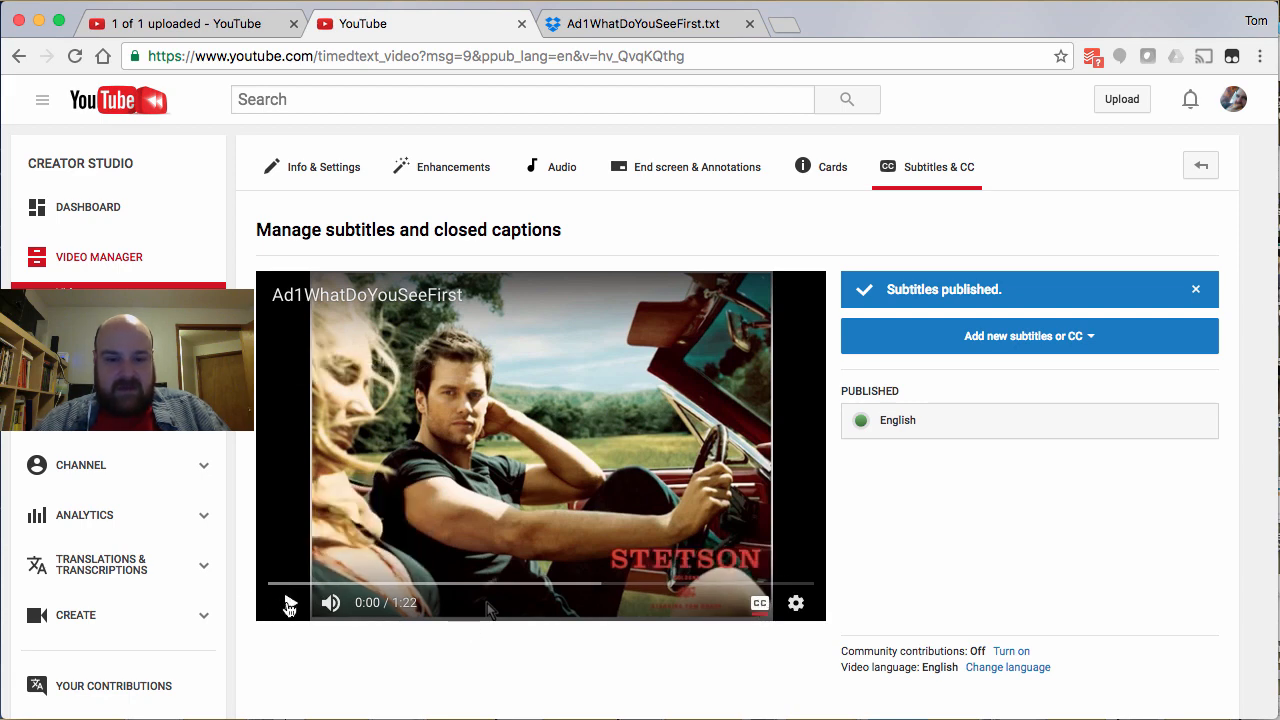
click(289, 605)
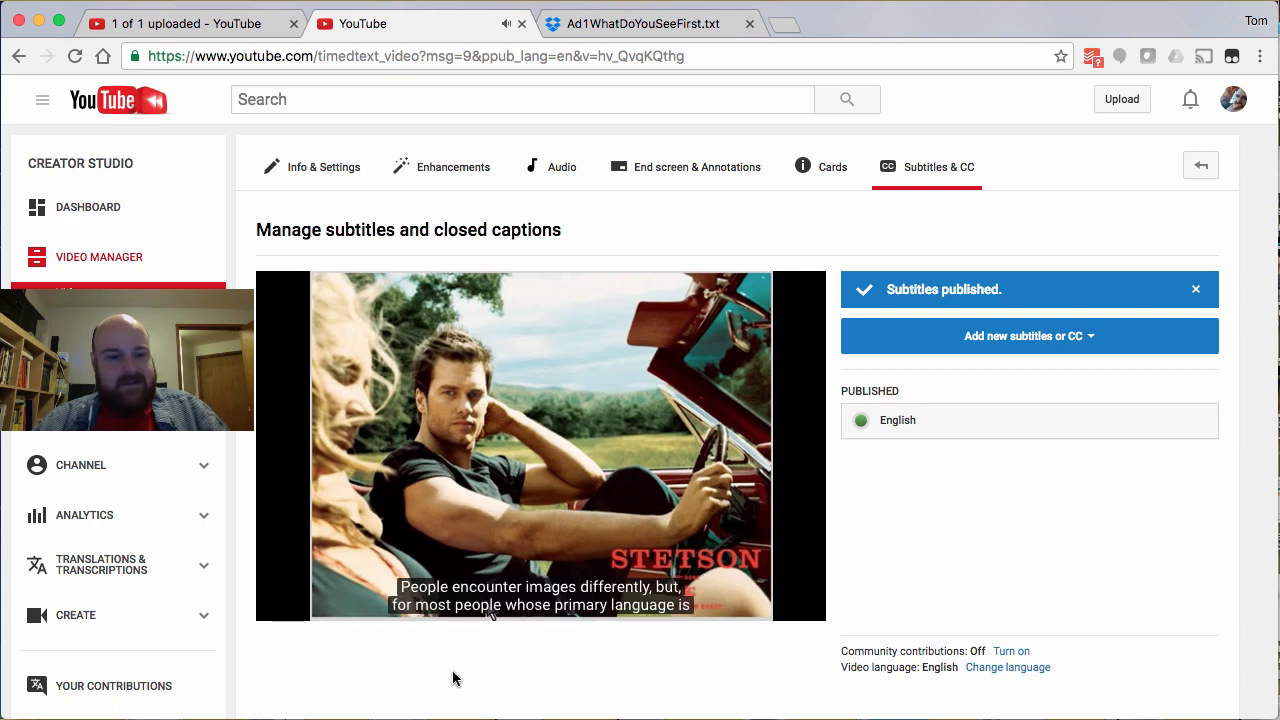
mouse_move(306, 623)
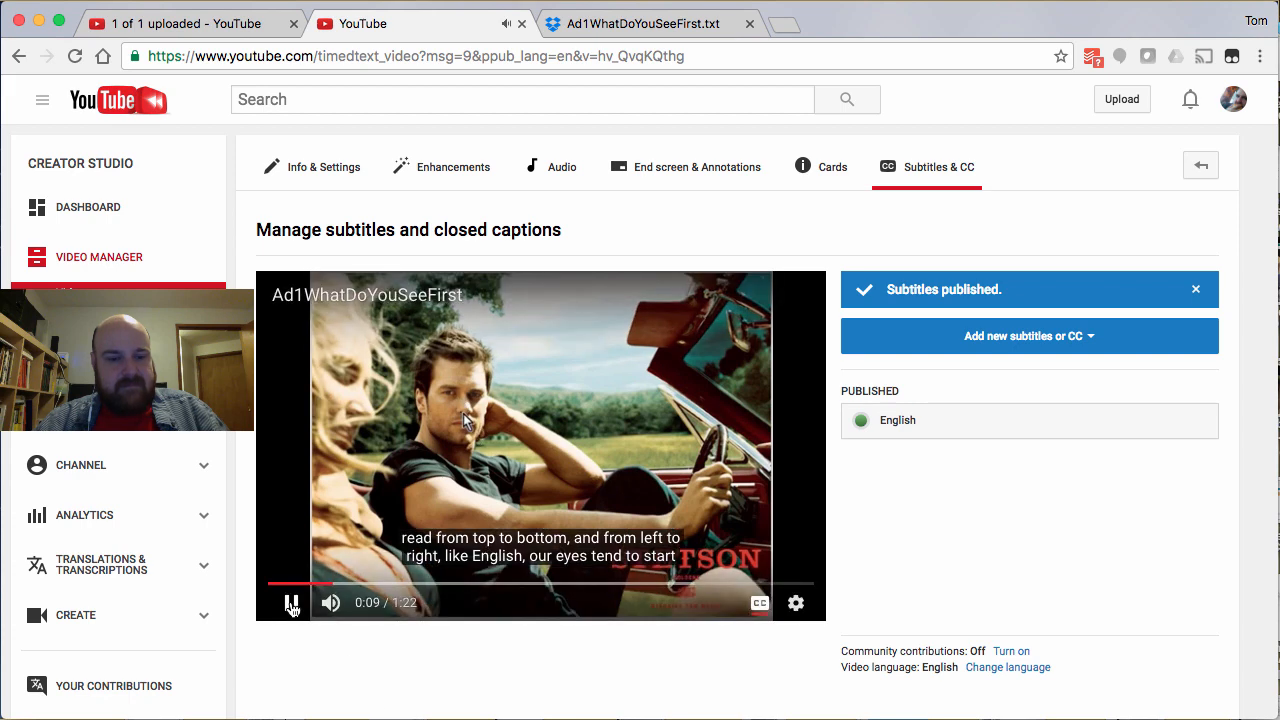
click(290, 603)
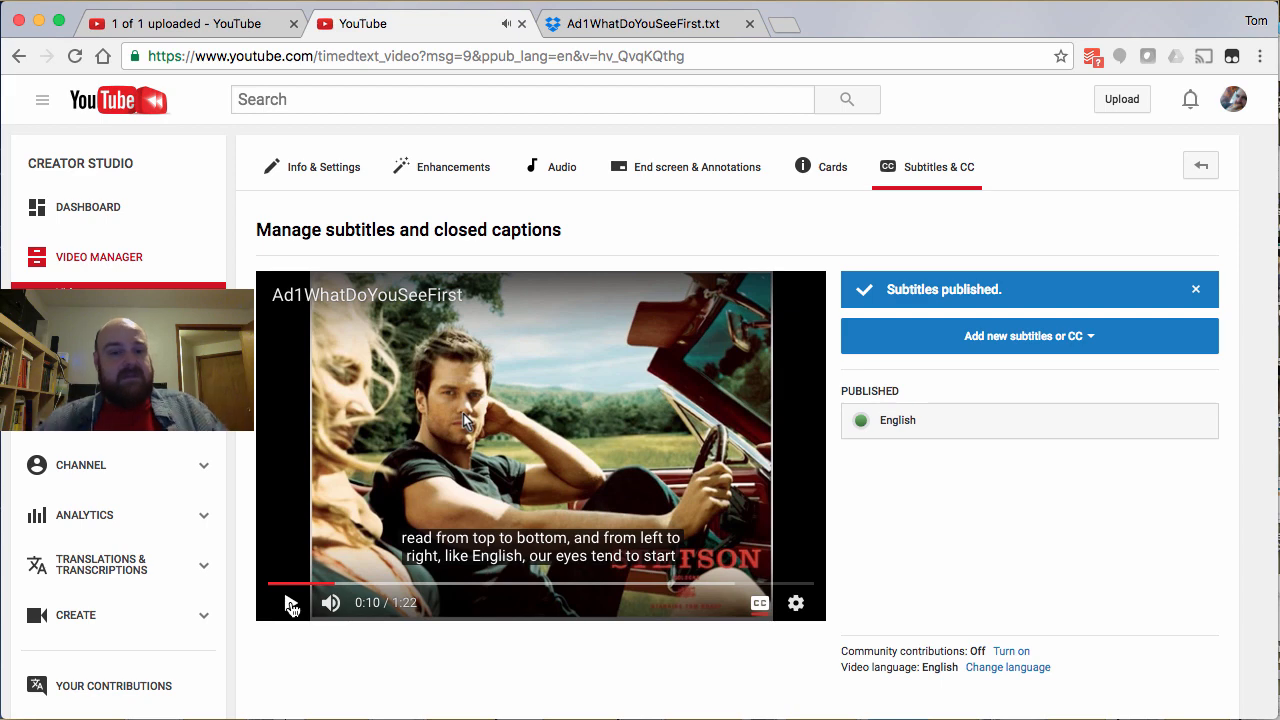